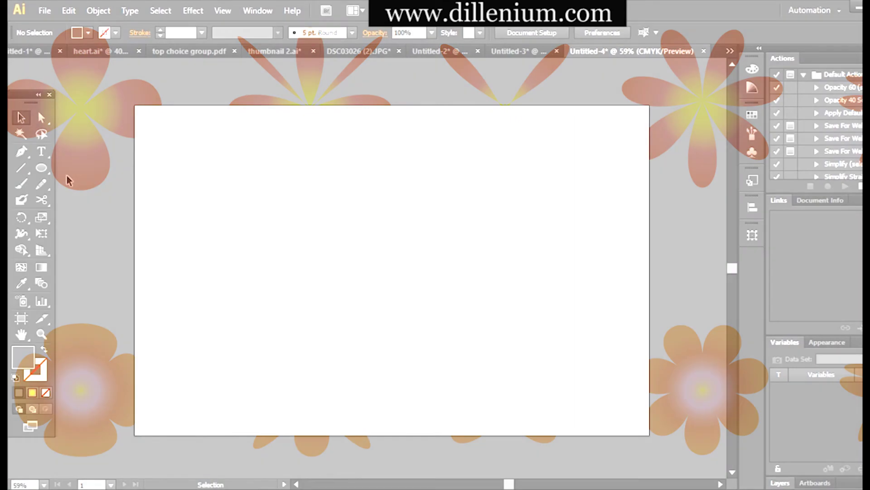
Draw a grey square near the upper left, with a rounded square beside it.
{"action": "left_click", "coordinate": [42, 168]}
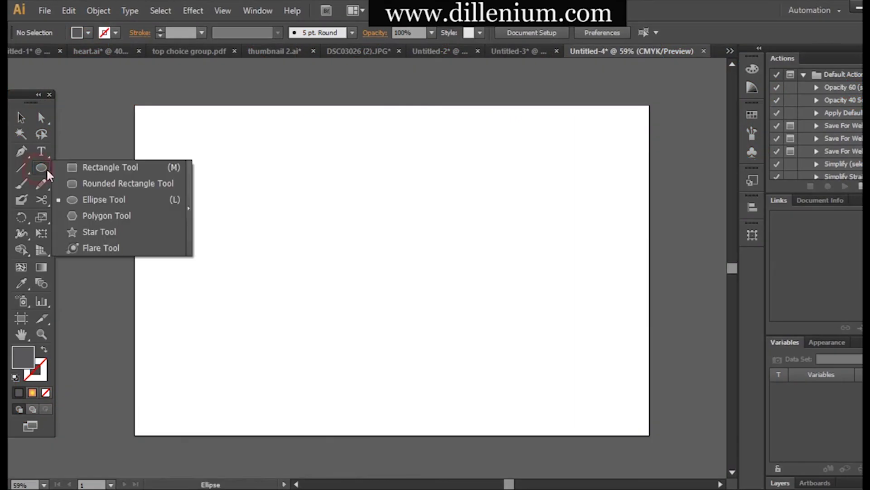
{"action": "left_click", "coordinate": [93, 167]}
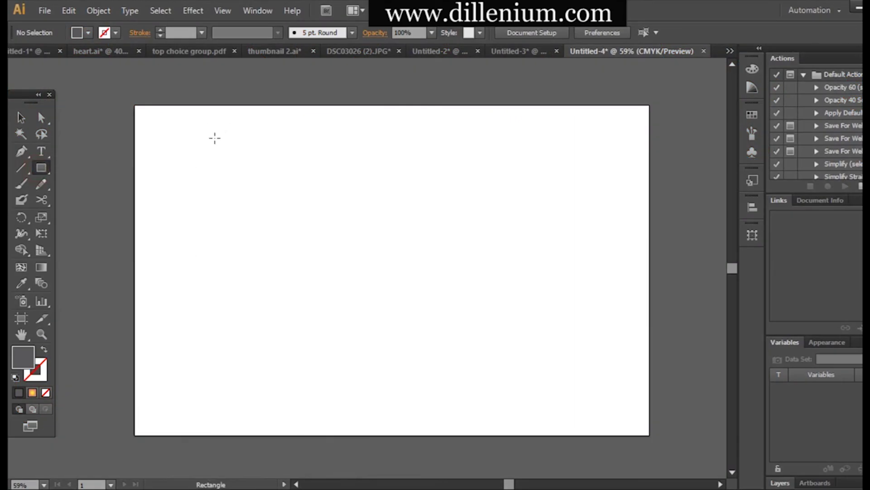
{"action": "left_click_drag", "start_coordinate": [177, 163], "coordinate": [237, 222]}
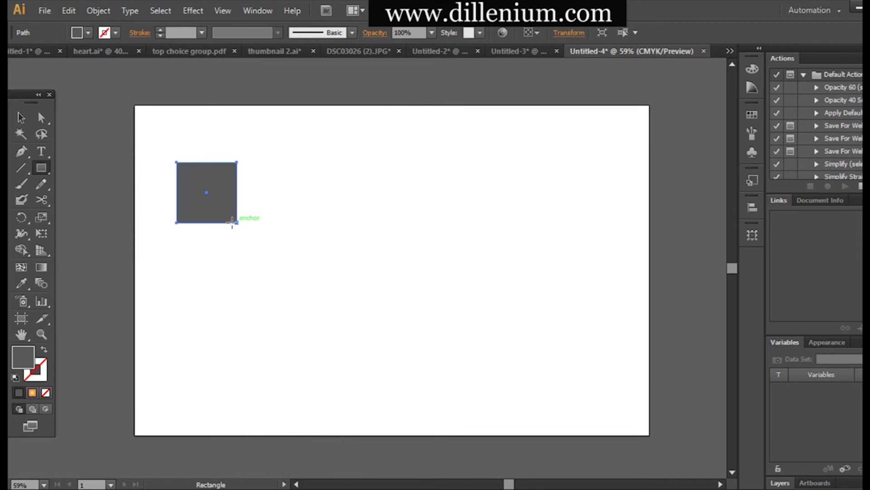
{"action": "left_click", "coordinate": [41, 169]}
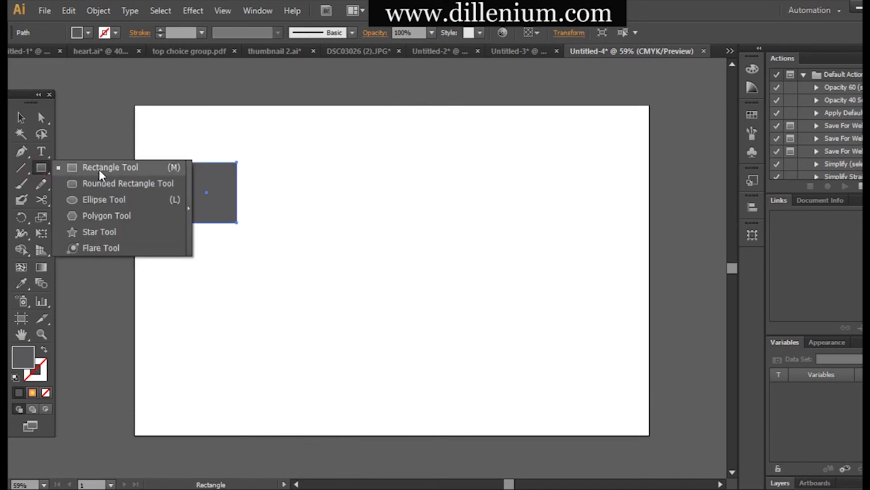
{"action": "left_click", "coordinate": [98, 183]}
{"action": "left_click_drag", "start_coordinate": [265, 163], "coordinate": [325, 222]}
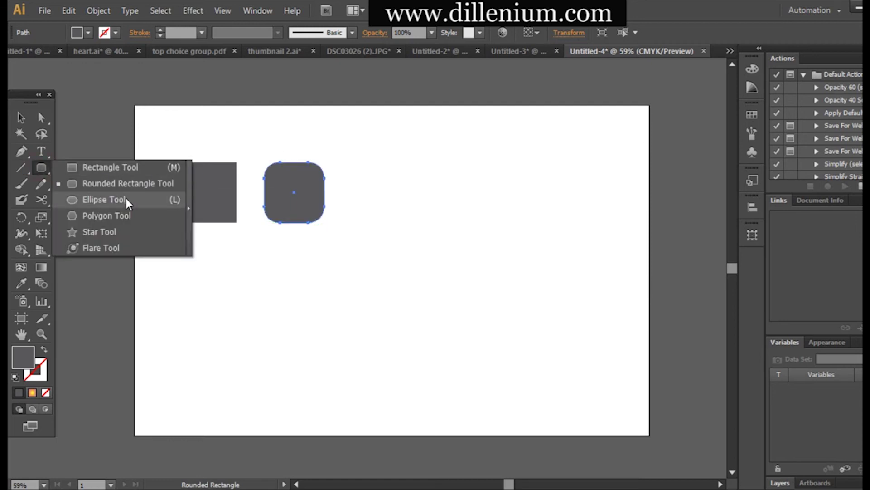
Add a circle and a heptagon to the row, moving the heptagon down into line.
{"action": "left_click_drag", "start_coordinate": [41, 170], "coordinate": [126, 196]}
{"action": "mouse_move", "coordinate": [359, 162]}
{"action": "left_mouse_down"}
{"action": "mouse_move", "coordinate": [384, 219]}
{"action": "mouse_move", "coordinate": [419, 223]}
{"action": "left_mouse_up"}
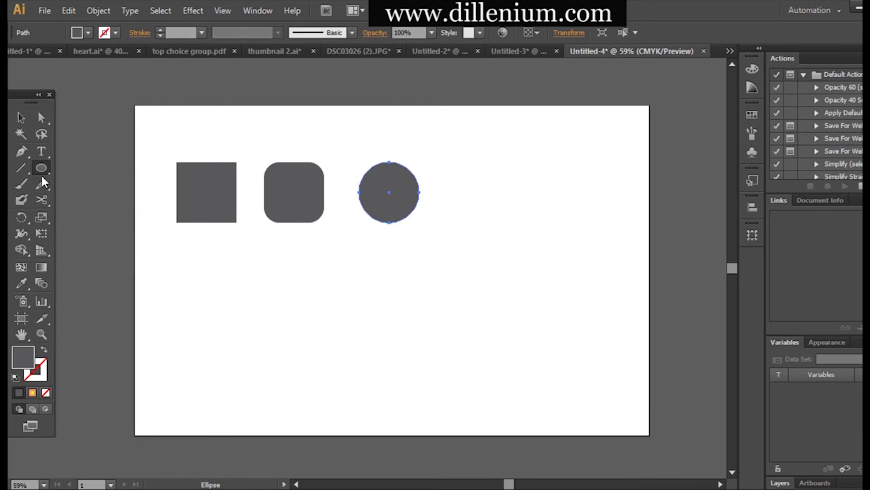
{"action": "mouse_move", "coordinate": [41, 170]}
{"action": "left_mouse_down"}
{"action": "mouse_move", "coordinate": [67, 171]}
{"action": "mouse_move", "coordinate": [93, 213]}
{"action": "left_mouse_up"}
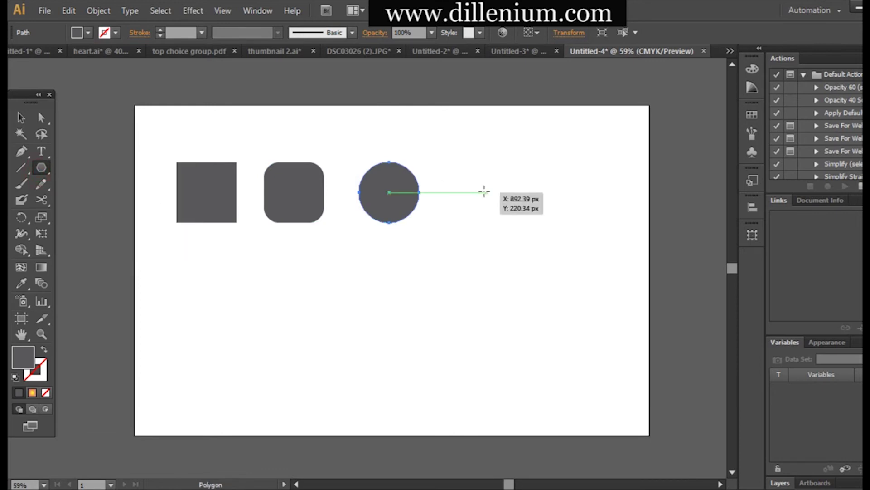
{"action": "left_click_drag", "start_coordinate": [456, 168], "coordinate": [471, 199]}
{"action": "left_click", "coordinate": [20, 118]}
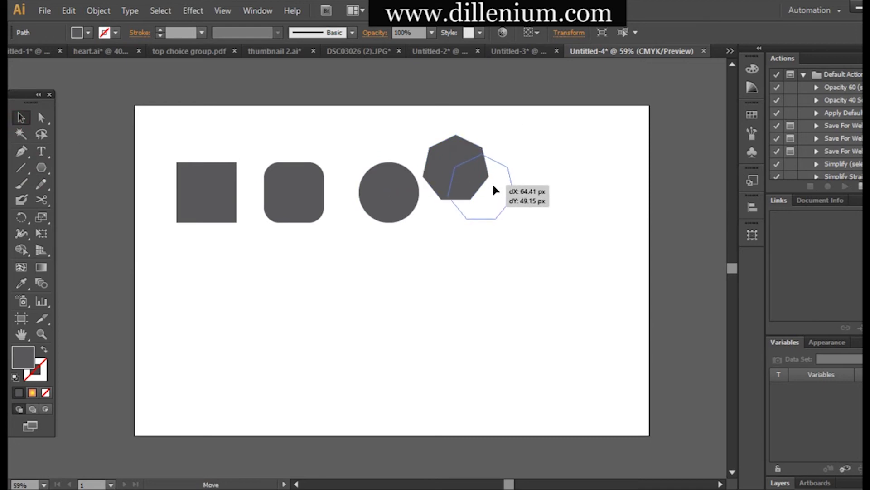
{"action": "left_click_drag", "start_coordinate": [488, 180], "coordinate": [494, 186]}
Draw a star at the end of the row, then switch back to the Selection tool.
{"action": "left_click", "coordinate": [40, 168]}
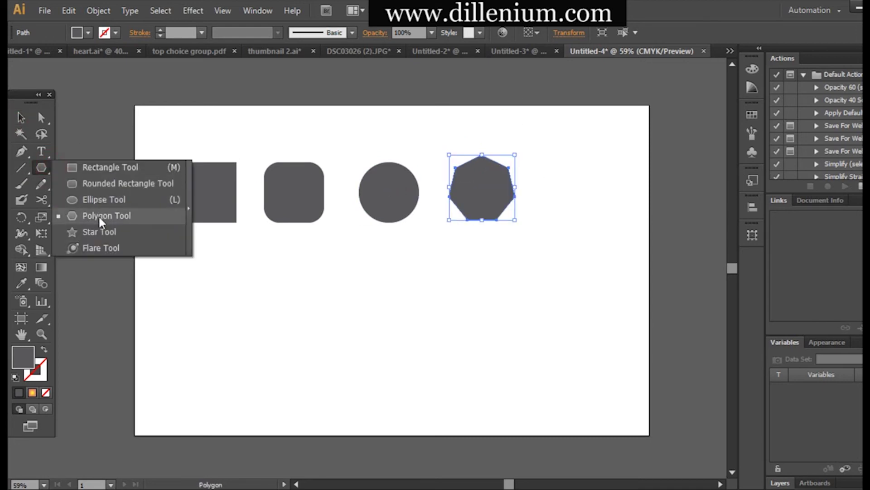
{"action": "left_click", "coordinate": [101, 233]}
{"action": "mouse_move", "coordinate": [560, 160]}
{"action": "left_mouse_down"}
{"action": "mouse_move", "coordinate": [590, 188]}
{"action": "mouse_move", "coordinate": [590, 200]}
{"action": "left_mouse_up"}
{"action": "left_click", "coordinate": [21, 116]}
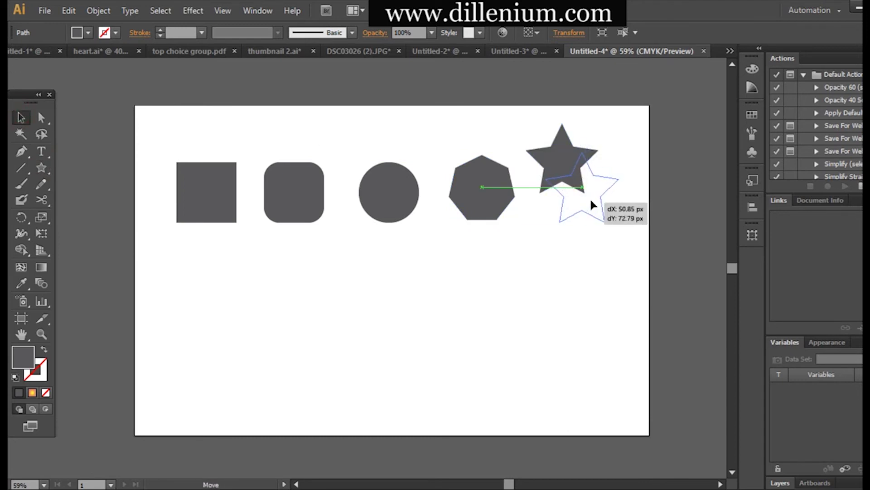
Nudge the whole row left and the rounded square right to even the spacing.
{"action": "left_click", "coordinate": [521, 279]}
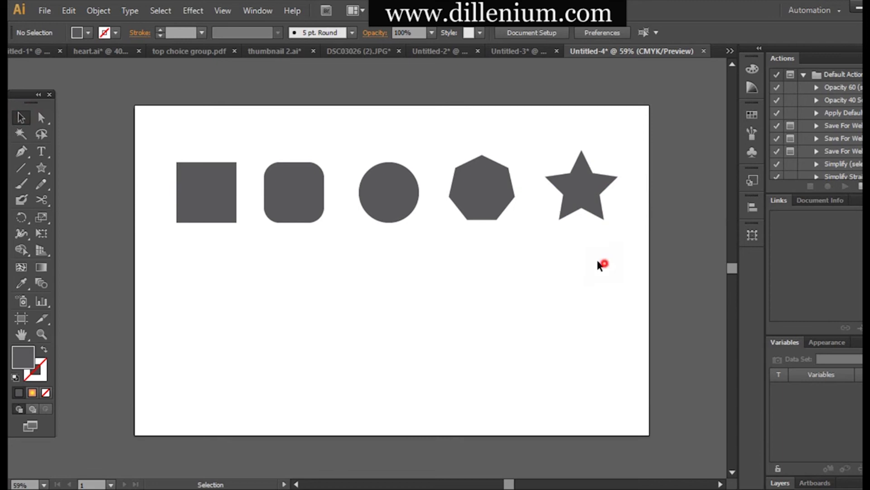
{"action": "left_click_drag", "start_coordinate": [597, 259], "coordinate": [110, 185]}
{"action": "key", "text": "Left"}
{"action": "key", "text": "Left"}
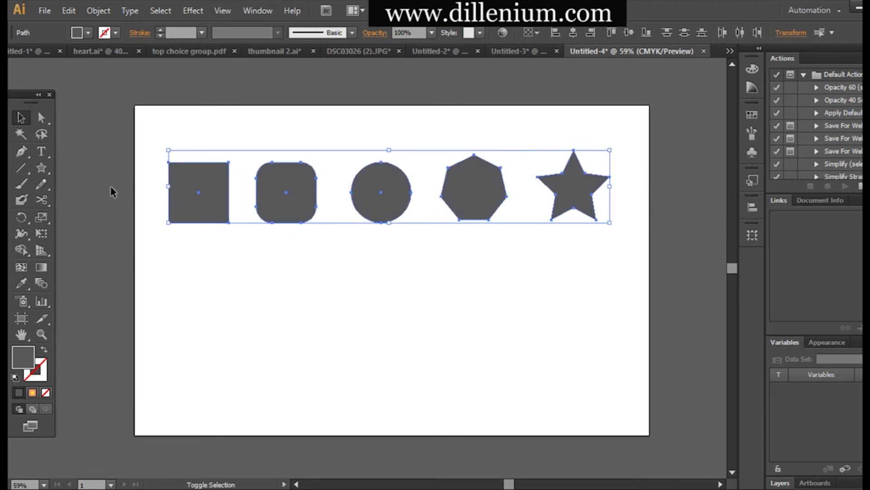
{"action": "key", "text": "Left"}
{"action": "left_click", "coordinate": [195, 296]}
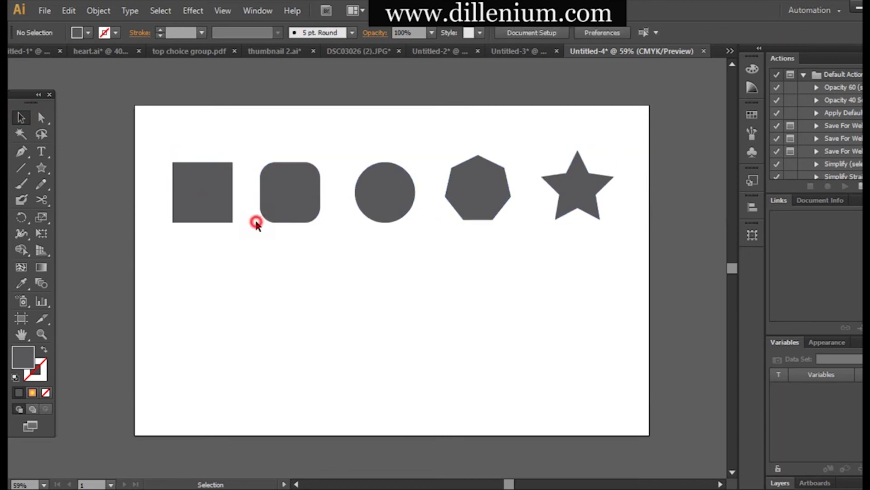
{"action": "left_click", "coordinate": [285, 208]}
{"action": "key", "text": "Right"}
{"action": "key", "text": "Right"}
{"action": "key", "text": "Right"}
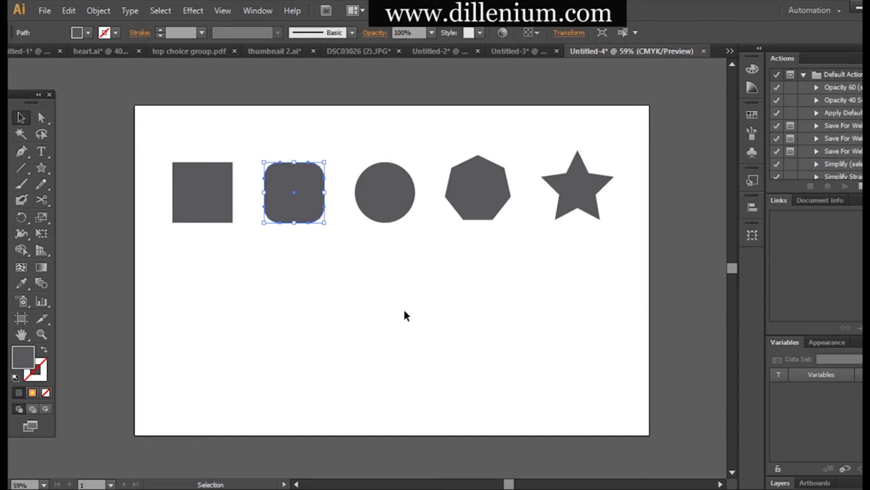
{"action": "left_click", "coordinate": [406, 312]}
Alt+Shift-copy the row downward to make a second row, then reselect the top row.
{"action": "left_click_drag", "start_coordinate": [544, 228], "coordinate": [578, 247]}
{"action": "left_click_drag", "start_coordinate": [282, 167], "coordinate": [192, 156]}
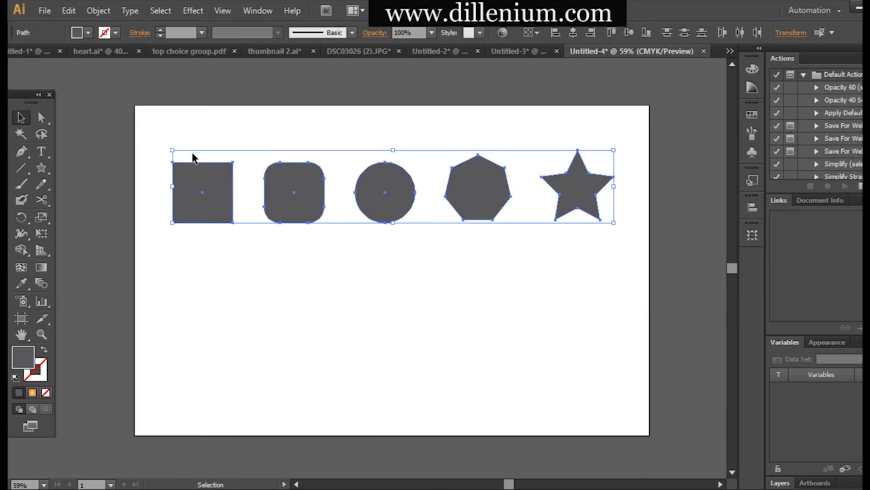
{"action": "key", "text": "alt+Down"}
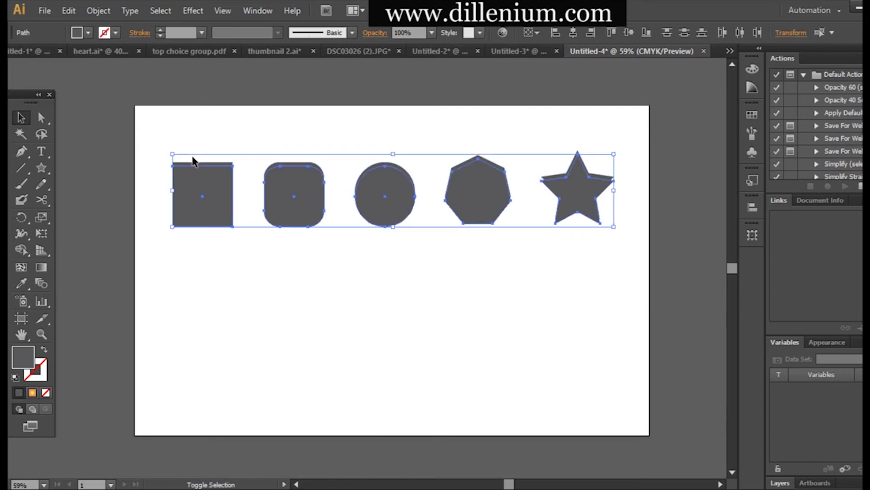
{"action": "key", "text": "shift+Down"}
{"action": "key", "text": "shift+Down"}
{"action": "key", "text": "shift+Down"}
{"action": "key", "text": "shift+Down"}
{"action": "key", "text": "shift+Down"}
{"action": "key", "text": "shift+Down"}
{"action": "key", "text": "shift+Down"}
{"action": "key", "text": "shift+Down"}
{"action": "key", "text": "shift+Down"}
{"action": "key", "text": "shift+Down"}
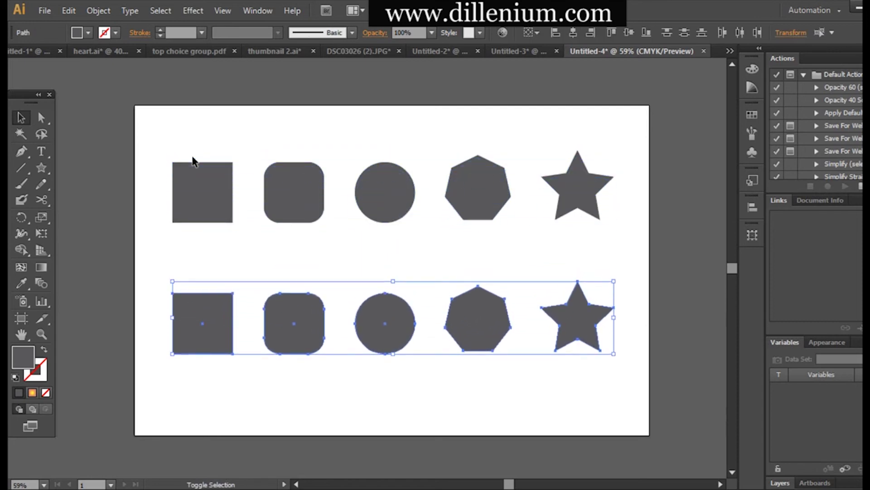
{"action": "left_click", "coordinate": [379, 385]}
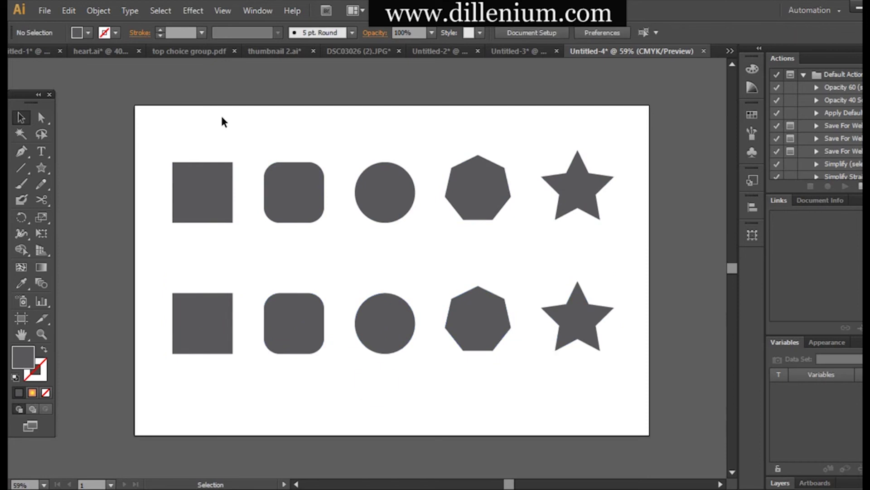
{"action": "left_click_drag", "start_coordinate": [159, 141], "coordinate": [623, 229]}
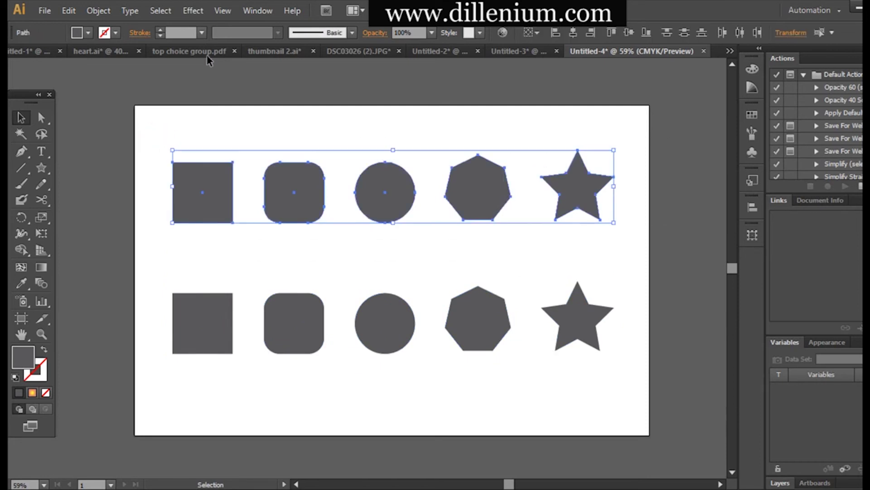
Open Effect > Distort & Transform > Pucker & Bloat, move the dialog aside, and drag toward 0%.
{"action": "left_click", "coordinate": [193, 10]}
{"action": "mouse_move", "coordinate": [234, 120]}
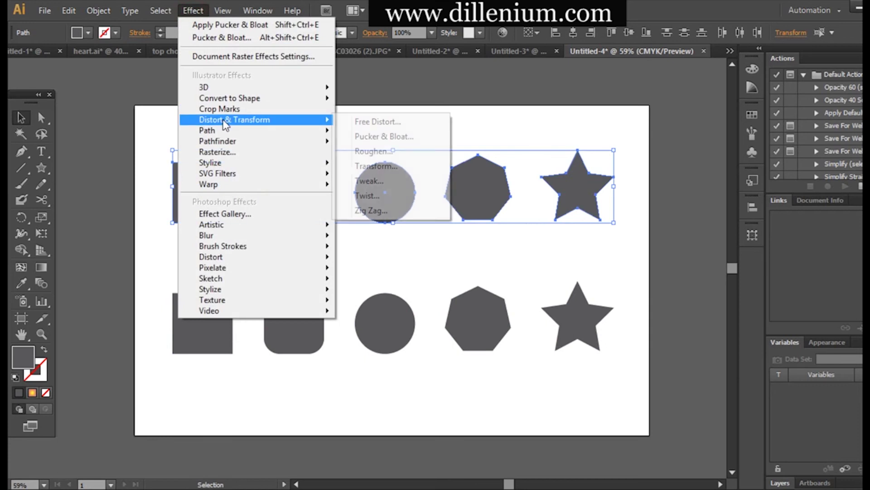
{"action": "left_click", "coordinate": [373, 138]}
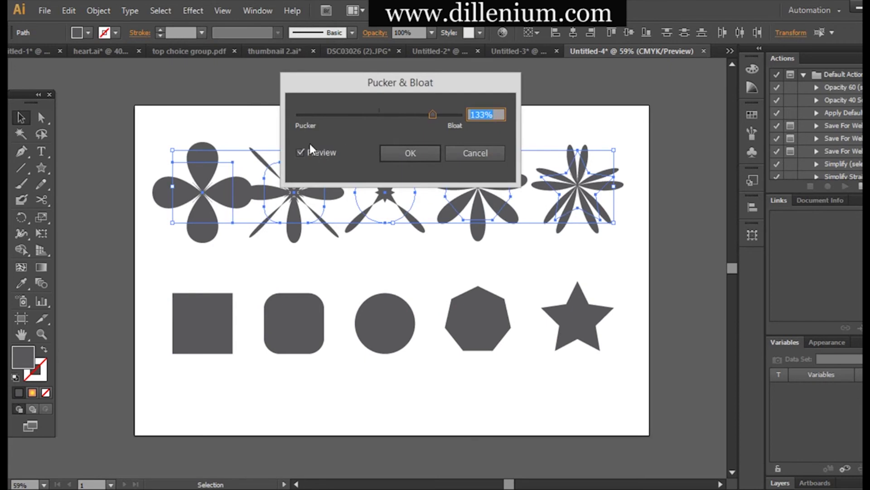
{"action": "left_click_drag", "start_coordinate": [371, 89], "coordinate": [343, 253]}
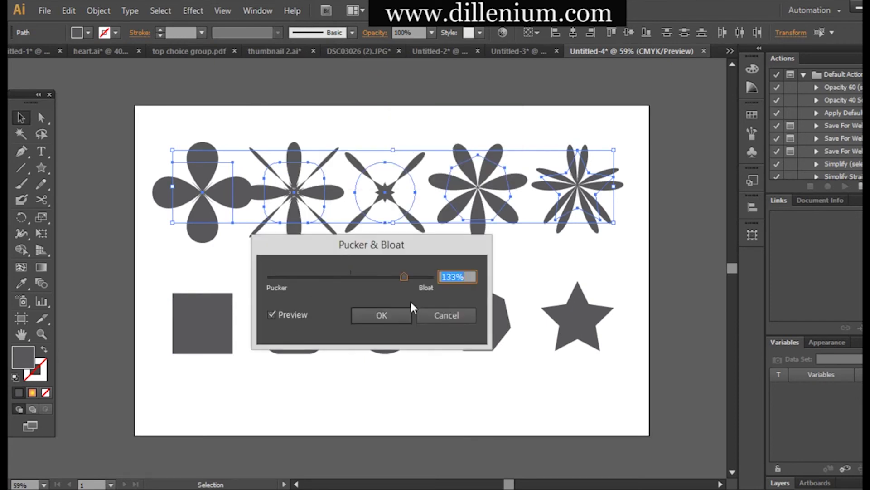
{"action": "mouse_move", "coordinate": [404, 276]}
{"action": "left_mouse_down"}
{"action": "mouse_move", "coordinate": [350, 276]}
{"action": "mouse_move", "coordinate": [375, 284]}
{"action": "mouse_move", "coordinate": [351, 276]}
{"action": "left_mouse_up"}
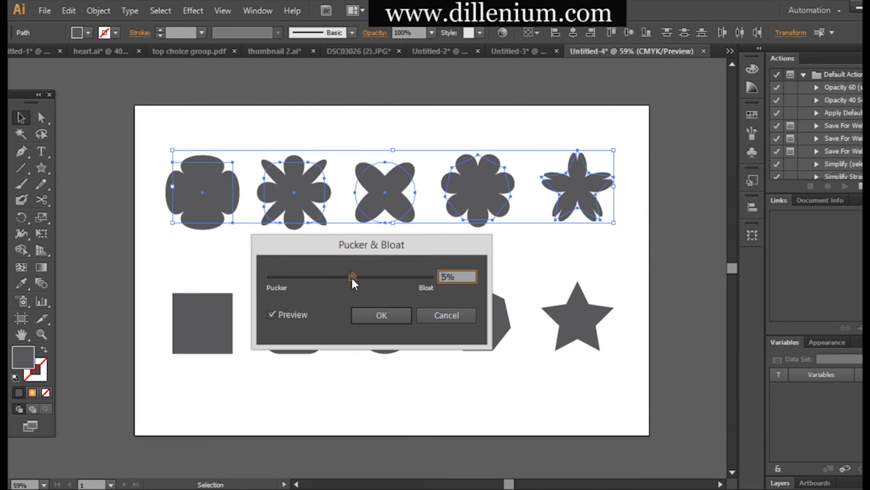
Preview top-row bloat amounts between 80% and 99%.
{"action": "left_click", "coordinate": [466, 277]}
{"action": "scroll", "coordinate": [467, 276], "scroll_direction": "up", "scroll_amount": 10}
{"action": "scroll", "coordinate": [467, 276], "scroll_direction": "up", "scroll_amount": 12}
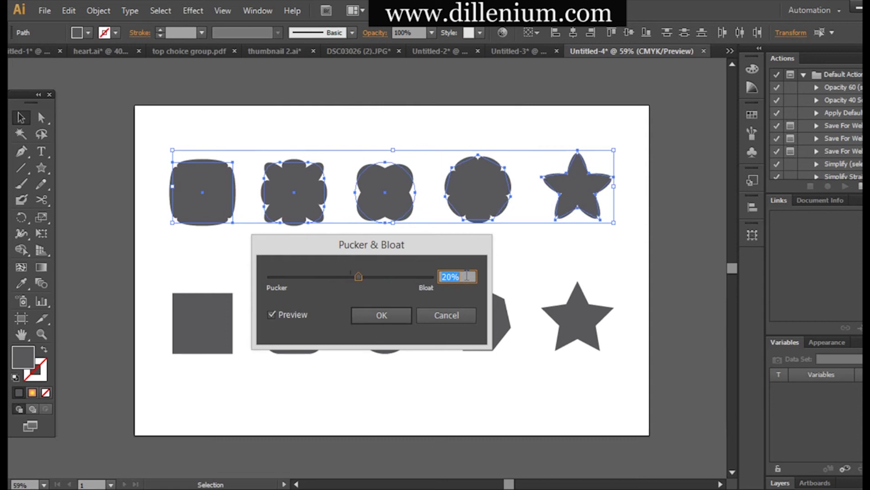
{"action": "scroll", "coordinate": [467, 277], "scroll_direction": "up", "scroll_amount": 12}
{"action": "scroll", "coordinate": [466, 276], "scroll_direction": "up", "scroll_amount": 13}
{"action": "scroll", "coordinate": [467, 276], "scroll_direction": "up", "scroll_amount": 10}
{"action": "scroll", "coordinate": [466, 276], "scroll_direction": "up", "scroll_amount": 10}
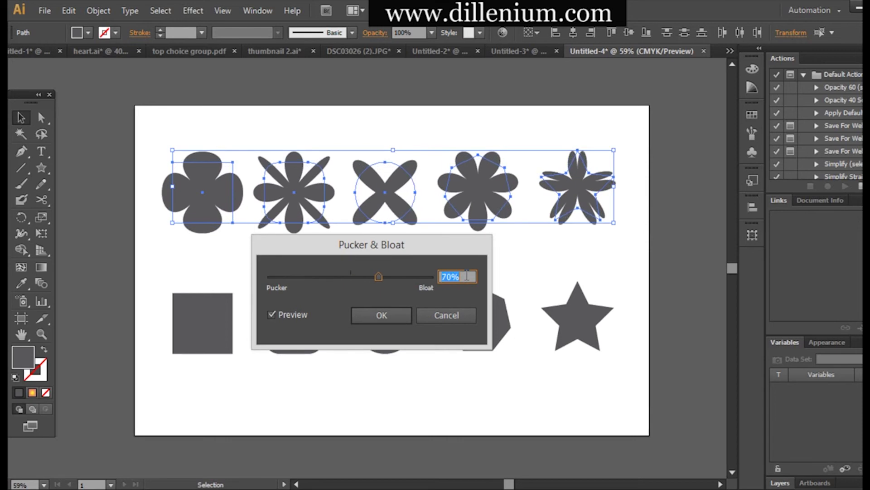
{"action": "scroll", "coordinate": [466, 276], "scroll_direction": "up", "scroll_amount": 10}
{"action": "scroll", "coordinate": [466, 276], "scroll_direction": "up", "scroll_amount": 10}
{"action": "scroll", "coordinate": [467, 277], "scroll_direction": "up", "scroll_amount": 10}
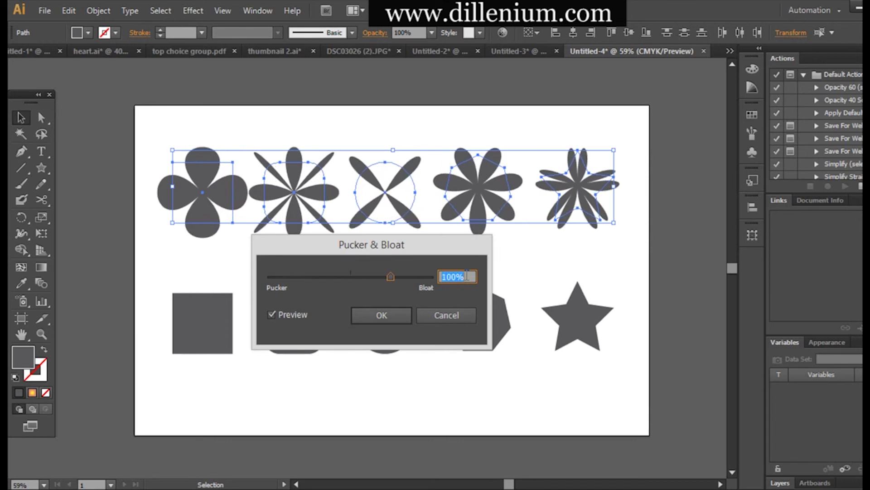
{"action": "scroll", "coordinate": [467, 276], "scroll_direction": "up", "scroll_amount": 10}
{"action": "scroll", "coordinate": [466, 277], "scroll_direction": "up", "scroll_amount": 10}
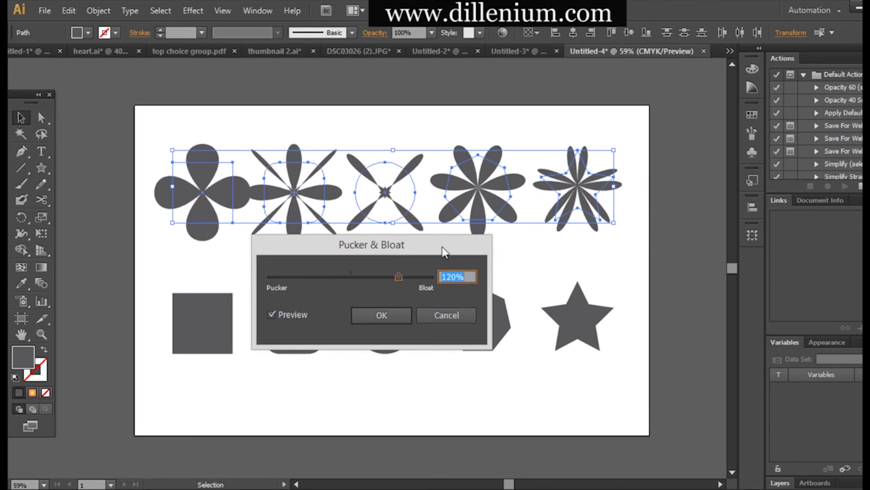
{"action": "left_click_drag", "start_coordinate": [442, 247], "coordinate": [436, 287]}
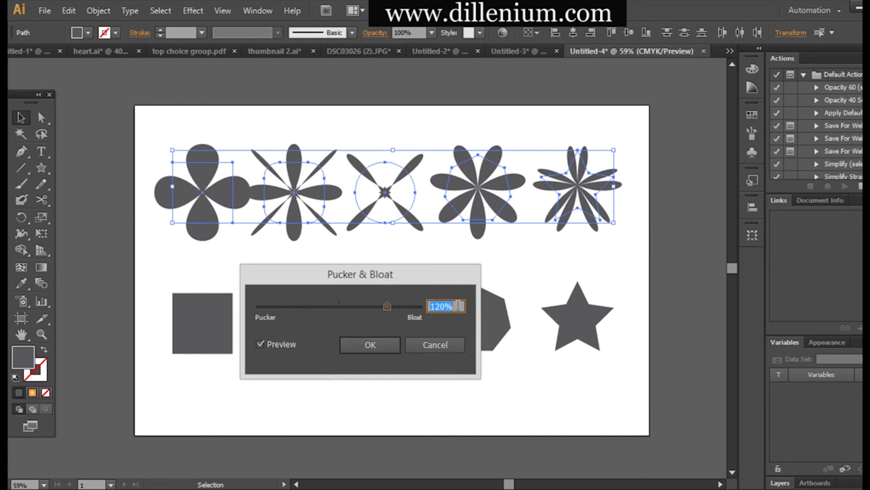
{"action": "key", "text": "shift+Up"}
{"action": "key", "text": "shift+Down"}
{"action": "key", "text": "shift+Down"}
{"action": "key", "text": "shift+Down"}
{"action": "key", "text": "shift+Down"}
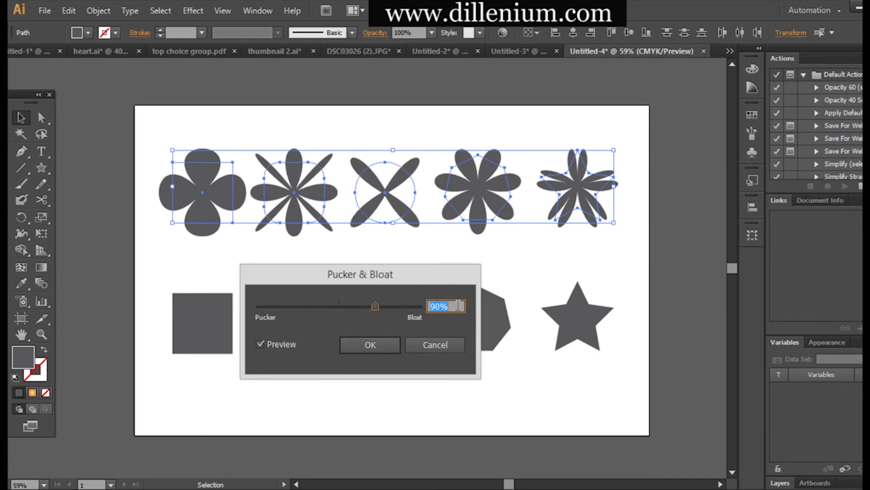
{"action": "key", "text": "shift+Down"}
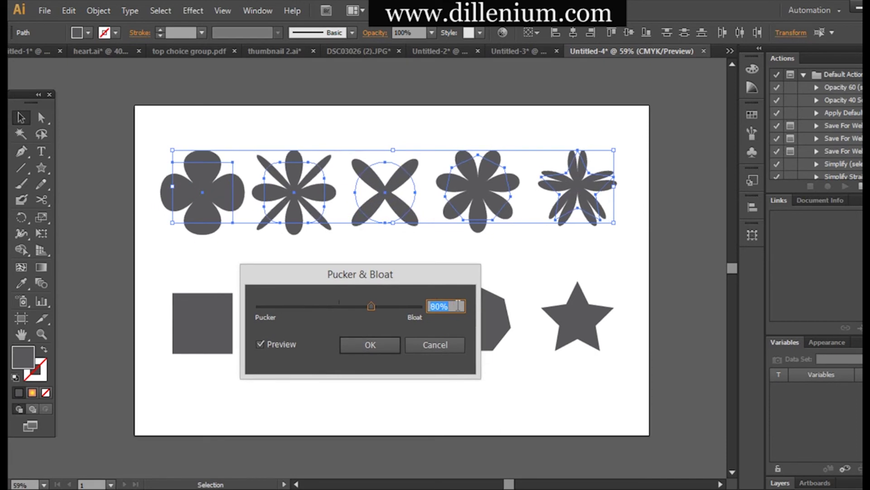
{"action": "key", "text": "shift+Up"}
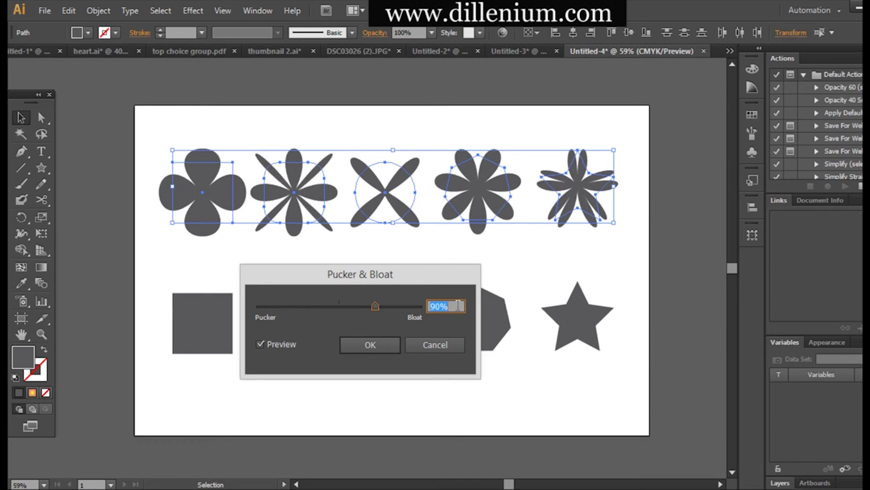
{"action": "key", "text": "shift+Down"}
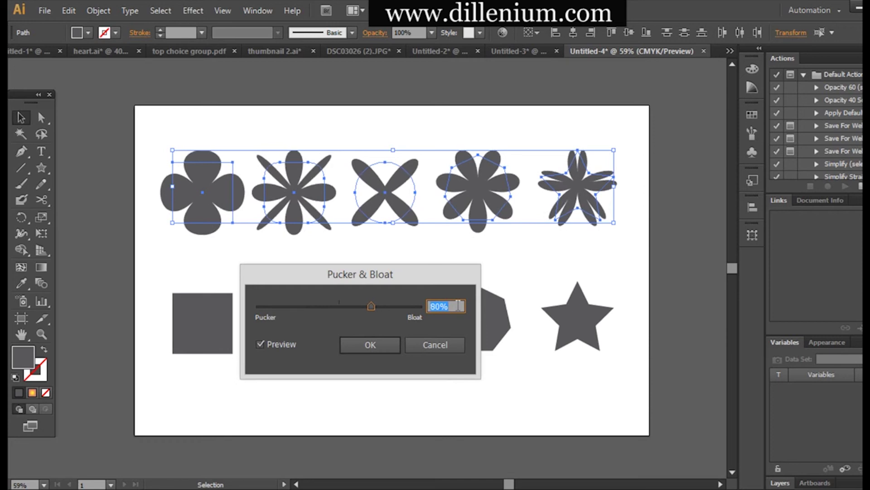
{"action": "key", "text": "shift+Up"}
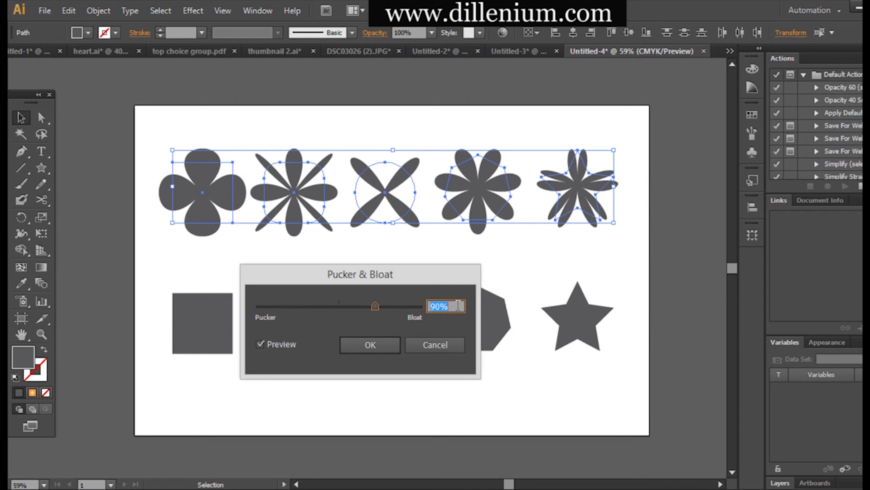
{"action": "key", "text": "Up"}
{"action": "key", "text": "Up"}
{"action": "key", "text": "Up"}
{"action": "key", "text": "Up"}
{"action": "key", "text": "Up"}
{"action": "key", "text": "Up"}
{"action": "key", "text": "Up"}
{"action": "key", "text": "Up"}
{"action": "key", "text": "Up"}
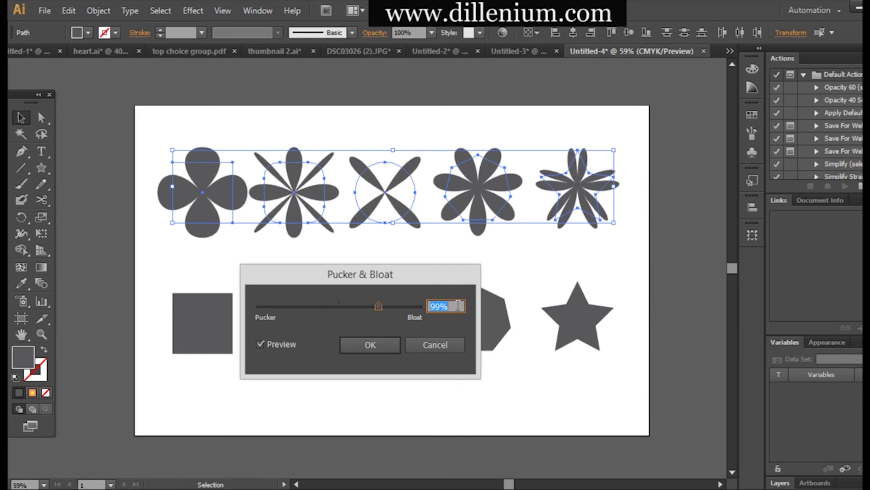
{"action": "key", "text": "Up"}
{"action": "key", "text": "Up"}
{"action": "key", "text": "Up"}
Test bloats of 120%, 177% and 140%, then apply 110% to the top row.
{"action": "key", "text": "Up"}
{"action": "key", "text": "Up"}
{"action": "key", "text": "Up"}
{"action": "key", "text": "Up"}
{"action": "key", "text": "Up"}
{"action": "key", "text": "Up"}
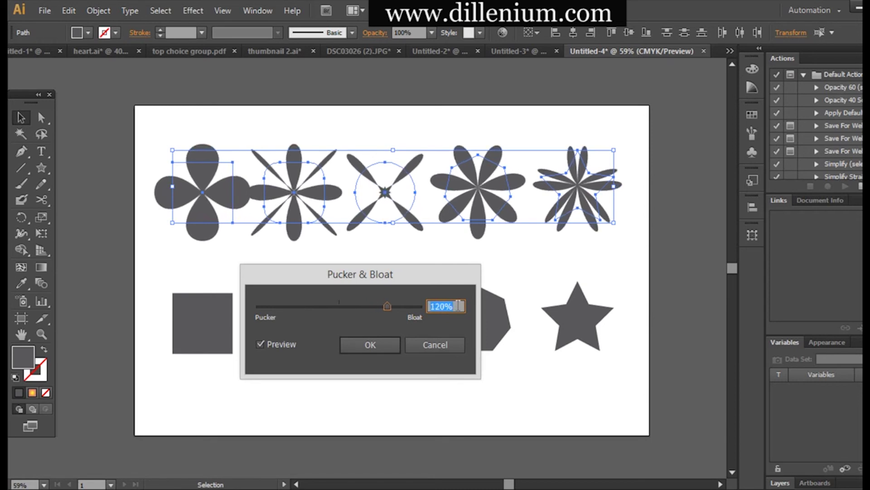
{"action": "key", "text": "Up"}
{"action": "key", "text": "Up"}
{"action": "key", "text": "Up"}
{"action": "key", "text": "Up"}
{"action": "key", "text": "Up"}
{"action": "key", "text": "Up"}
{"action": "key", "text": "Up"}
{"action": "key", "text": "Up"}
{"action": "key", "text": "Up"}
{"action": "key", "text": "Up"}
{"action": "key", "text": "Up"}
{"action": "key", "text": "Up"}
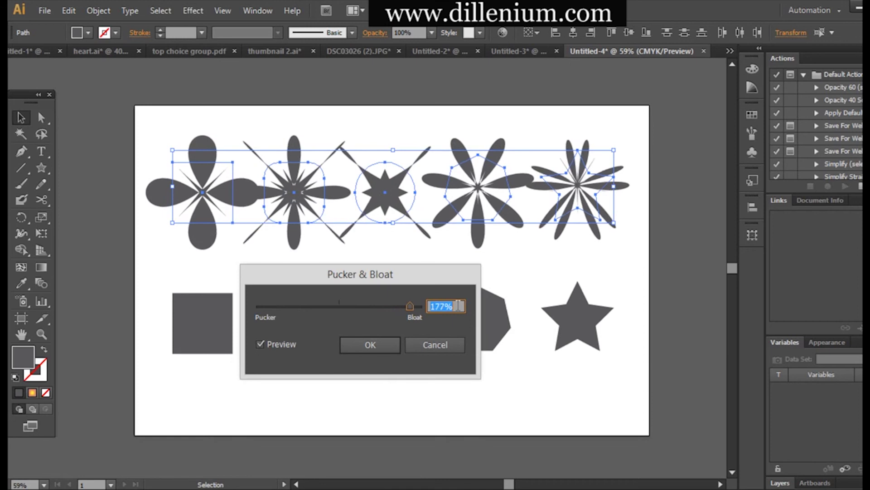
{"action": "key", "text": "Up"}
{"action": "key", "text": "Up"}
{"action": "key", "text": "Up"}
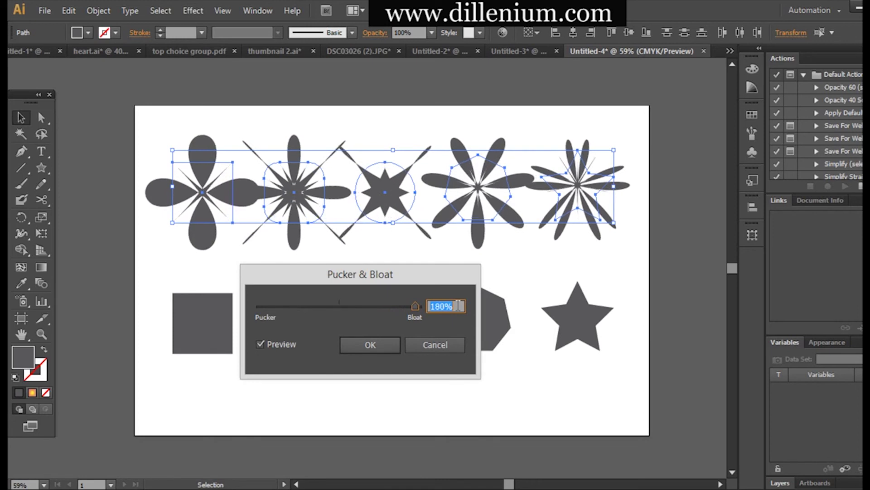
{"action": "key", "text": "shift+Down"}
{"action": "key", "text": "shift+Down"}
{"action": "key", "text": "shift+Down"}
{"action": "key", "text": "shift+Down"}
{"action": "key", "text": "shift+Down"}
{"action": "key", "text": "shift+Down"}
{"action": "key", "text": "shift+Down"}
{"action": "key", "text": "shift+Down"}
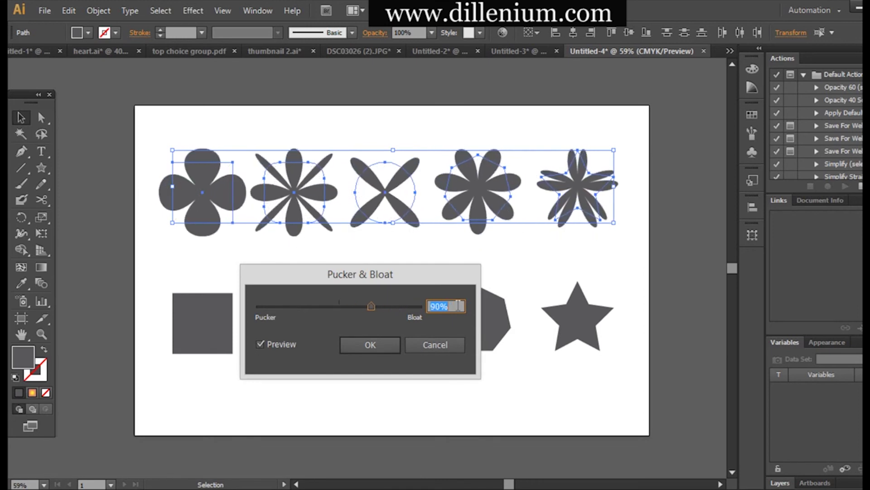
{"action": "key", "text": "shift+Up"}
{"action": "key", "text": "shift+Up"}
{"action": "key", "text": "shift+Up"}
{"action": "key", "text": "shift+Up"}
{"action": "key", "text": "shift+Up"}
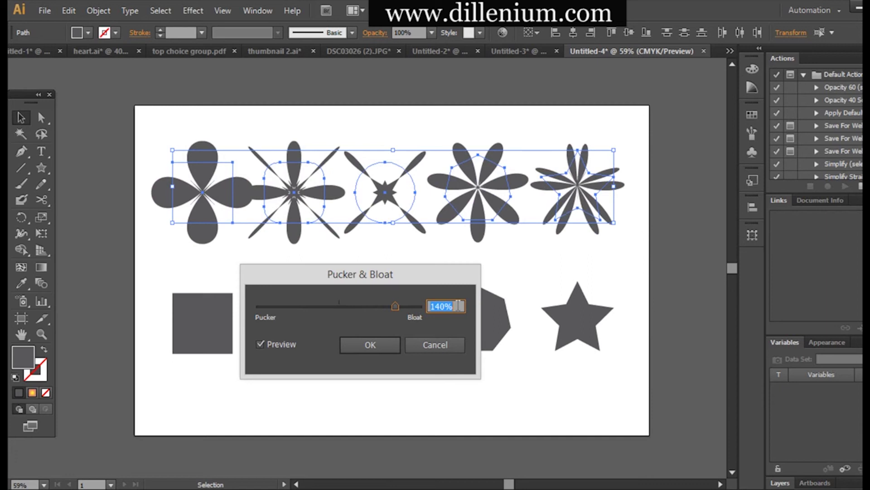
{"action": "key", "text": "shift+Down"}
{"action": "key", "text": "shift+Down"}
{"action": "key", "text": "shift+Down"}
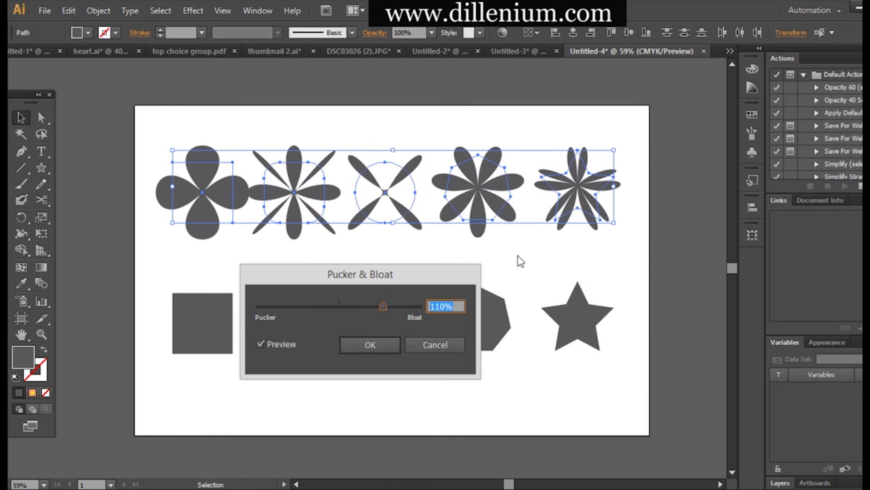
{"action": "left_click", "coordinate": [375, 345]}
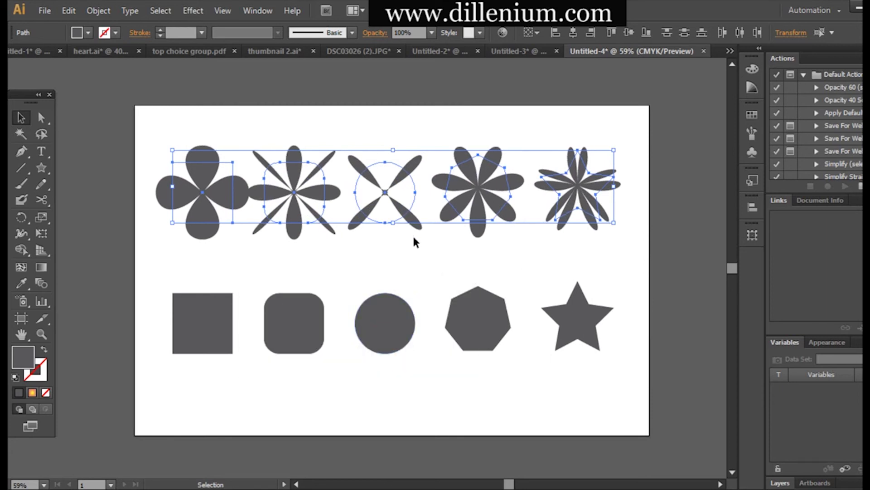
Nudge the second and X-shaped flowers slightly right, then select the bottom row.
{"action": "left_click", "coordinate": [377, 268]}
{"action": "left_click_drag", "start_coordinate": [304, 207], "coordinate": [315, 206]}
{"action": "left_click_drag", "start_coordinate": [395, 204], "coordinate": [402, 205]}
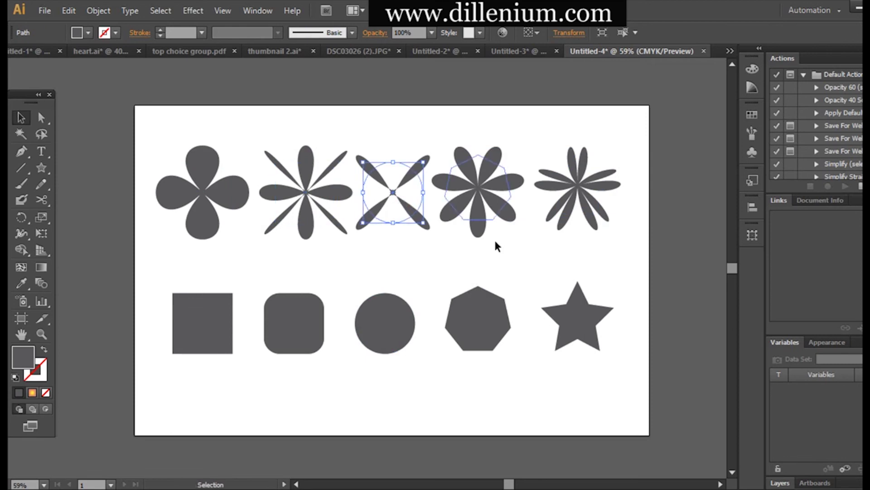
{"action": "left_click_drag", "start_coordinate": [157, 291], "coordinate": [627, 369]}
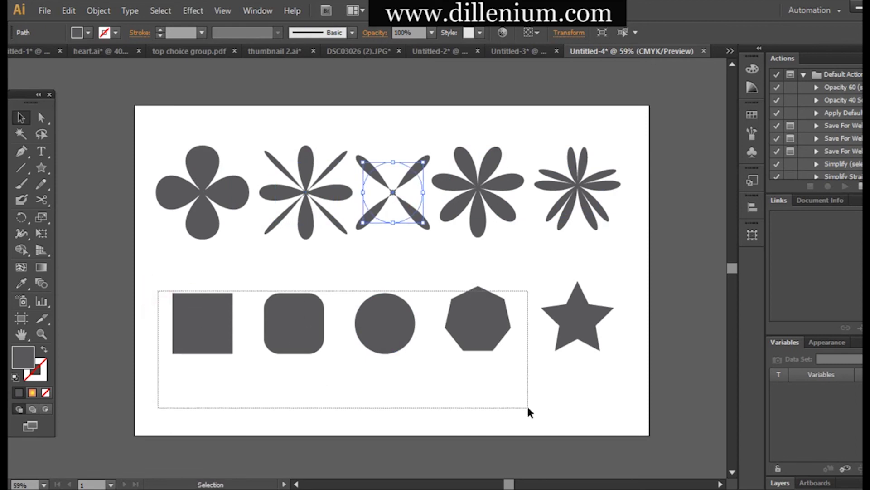
Apply a 53% Pucker & Bloat to the bottom row, then select all ten flowers.
{"action": "left_click", "coordinate": [193, 10]}
{"action": "mouse_move", "coordinate": [234, 120]}
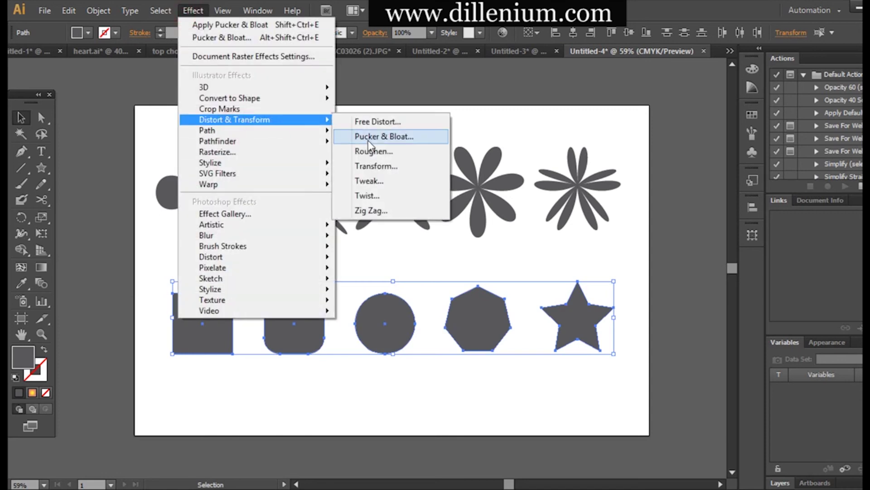
{"action": "left_click", "coordinate": [368, 139]}
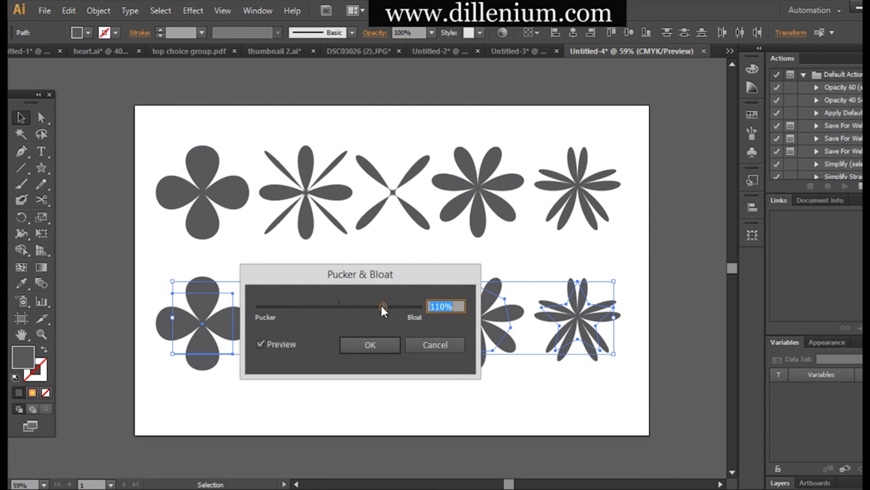
{"action": "left_click_drag", "start_coordinate": [381, 305], "coordinate": [357, 306]}
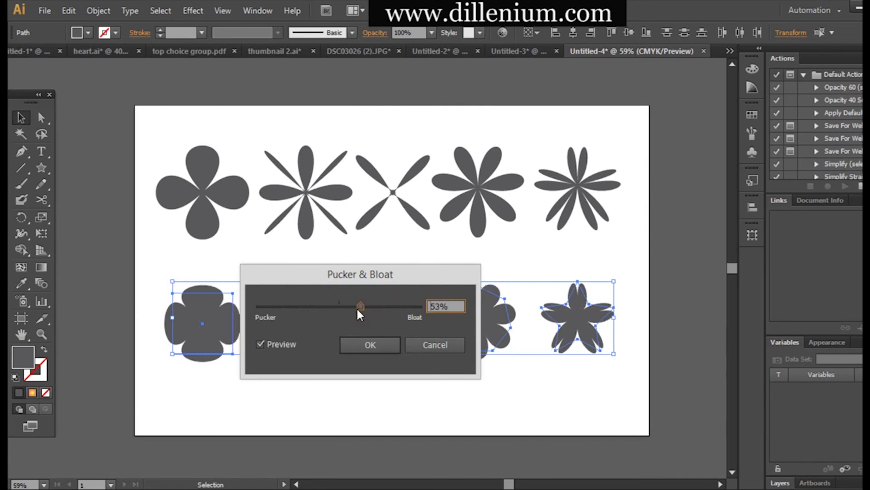
{"action": "mouse_move", "coordinate": [373, 273]}
{"action": "left_mouse_down"}
{"action": "mouse_move", "coordinate": [345, 394]}
{"action": "mouse_move", "coordinate": [352, 386]}
{"action": "left_mouse_up"}
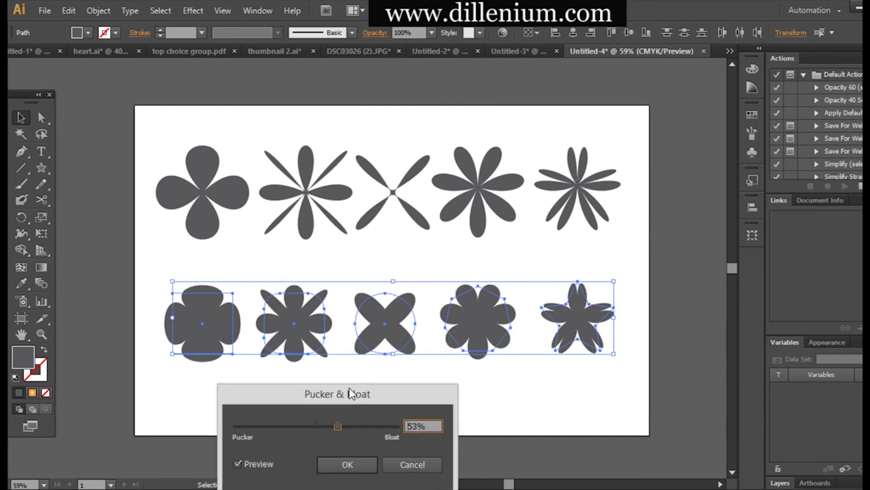
{"action": "left_click", "coordinate": [345, 462]}
{"action": "left_click", "coordinate": [434, 408]}
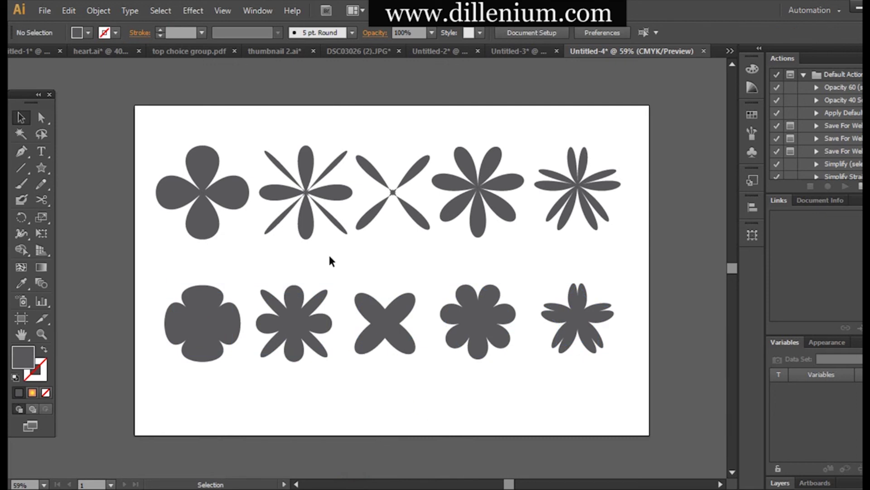
{"action": "mouse_move", "coordinate": [150, 126]}
{"action": "left_mouse_down"}
{"action": "mouse_move", "coordinate": [383, 307]}
{"action": "mouse_move", "coordinate": [617, 380]}
{"action": "left_mouse_up"}
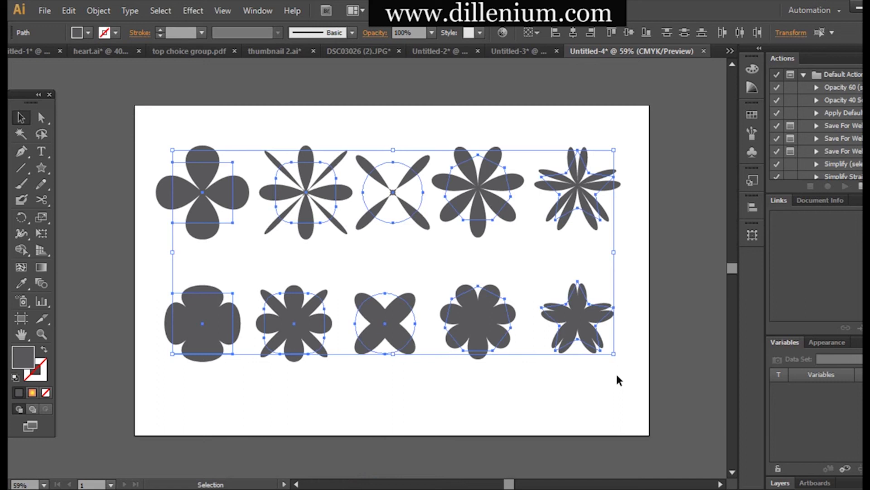
Expand the ten flowers' appearance and fill them with the yellow-orange gradient swatch.
{"action": "left_click", "coordinate": [96, 13]}
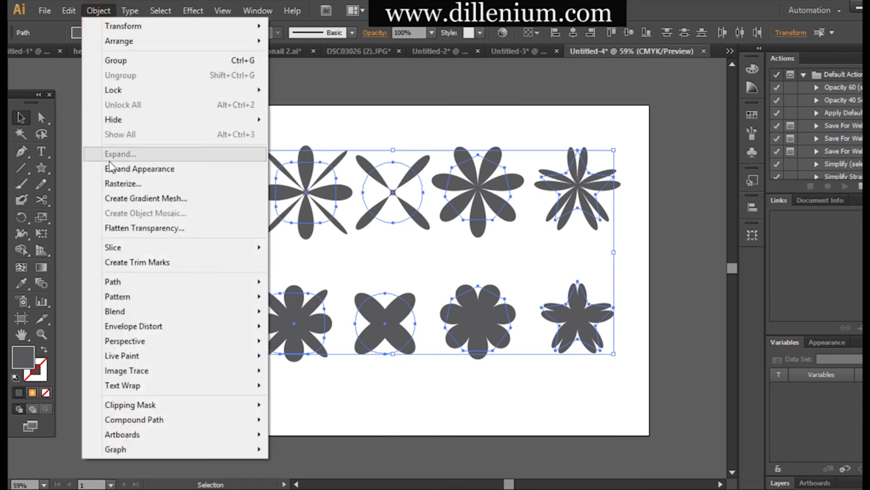
{"action": "left_click", "coordinate": [126, 170]}
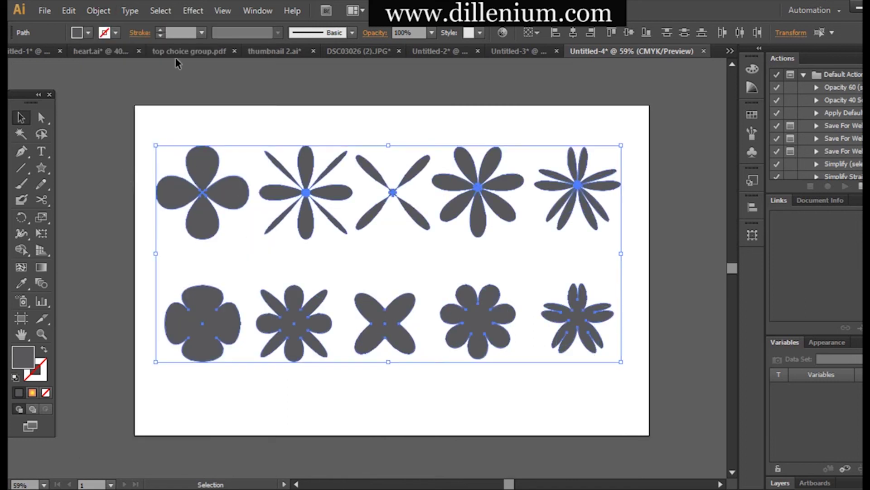
{"action": "left_click", "coordinate": [87, 32]}
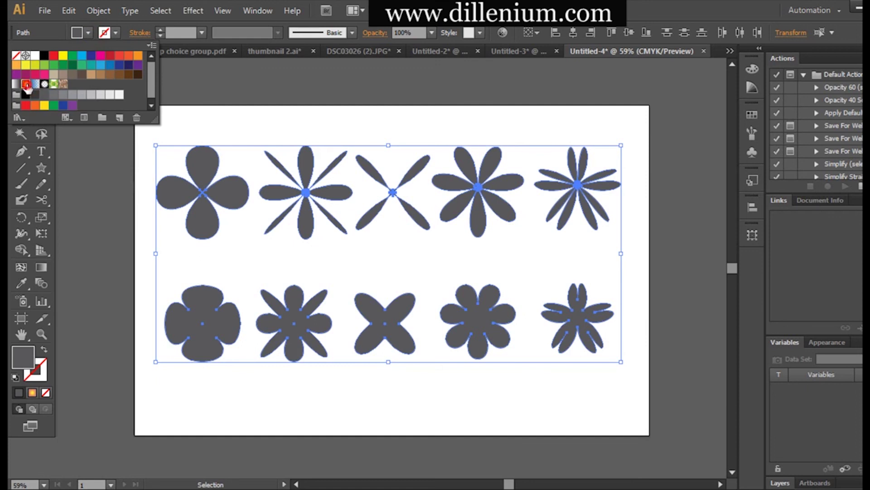
{"action": "left_click", "coordinate": [26, 85]}
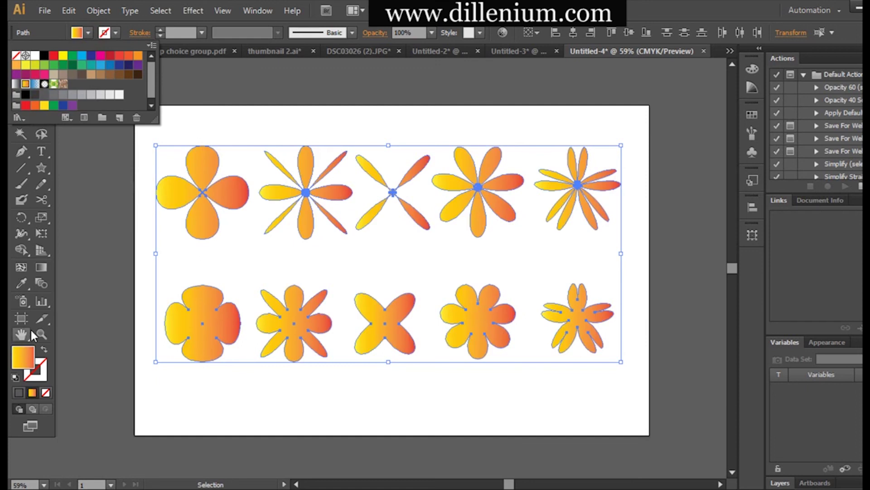
{"action": "key", "text": "Escape"}
In the Gradient panel, remove an extra stop, centre the orange stop, and recolour the middle stop.
{"action": "key", "text": "ctrl+F9"}
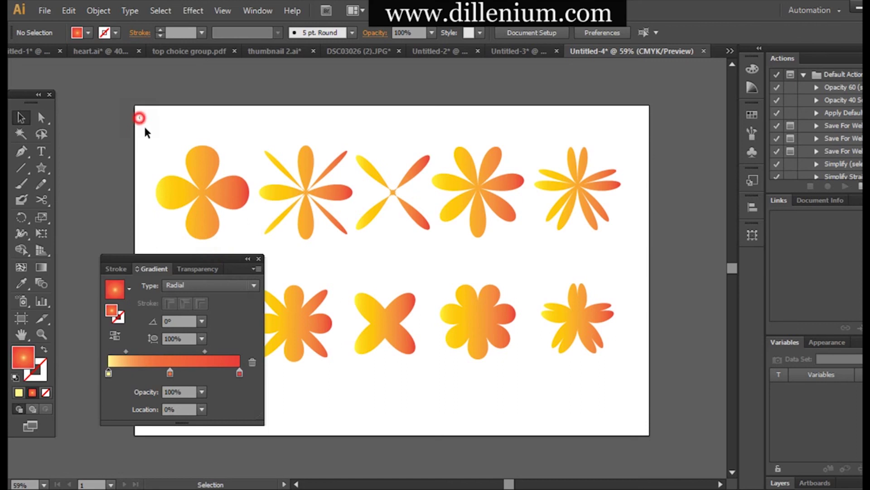
{"action": "left_click_drag", "start_coordinate": [139, 116], "coordinate": [607, 246]}
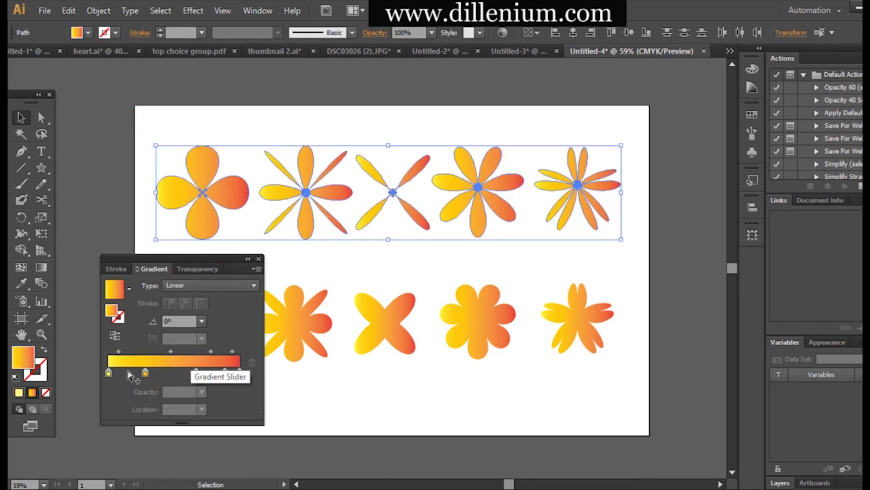
{"action": "left_click", "coordinate": [146, 373]}
{"action": "left_click_drag", "start_coordinate": [146, 373], "coordinate": [150, 391]}
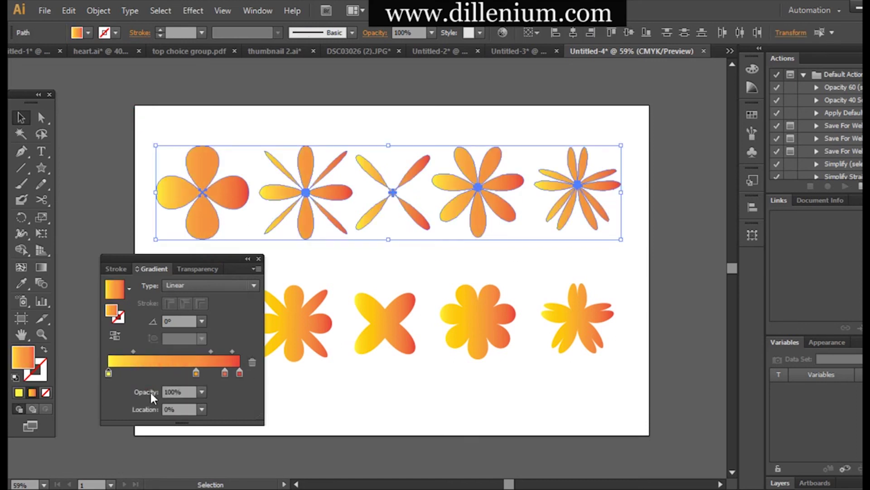
{"action": "mouse_move", "coordinate": [196, 372]}
{"action": "left_mouse_down"}
{"action": "mouse_move", "coordinate": [173, 373]}
{"action": "mouse_move", "coordinate": [238, 382]}
{"action": "left_mouse_up"}
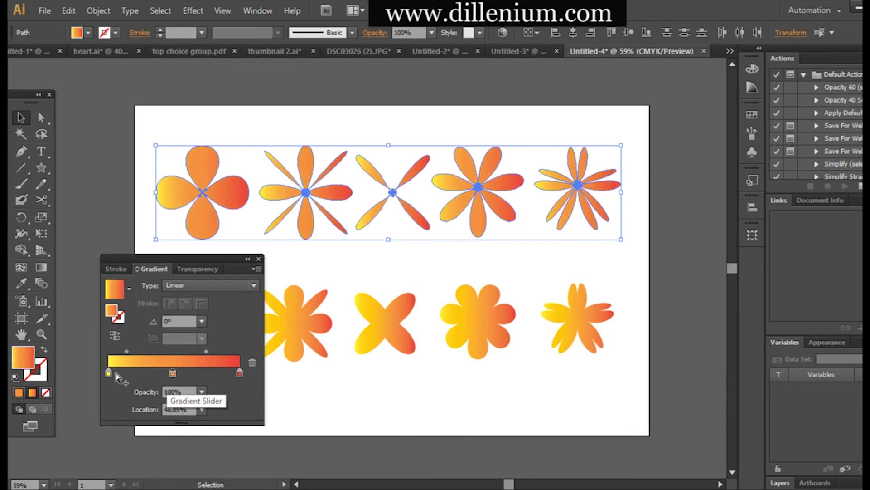
{"action": "double_click", "coordinate": [172, 373]}
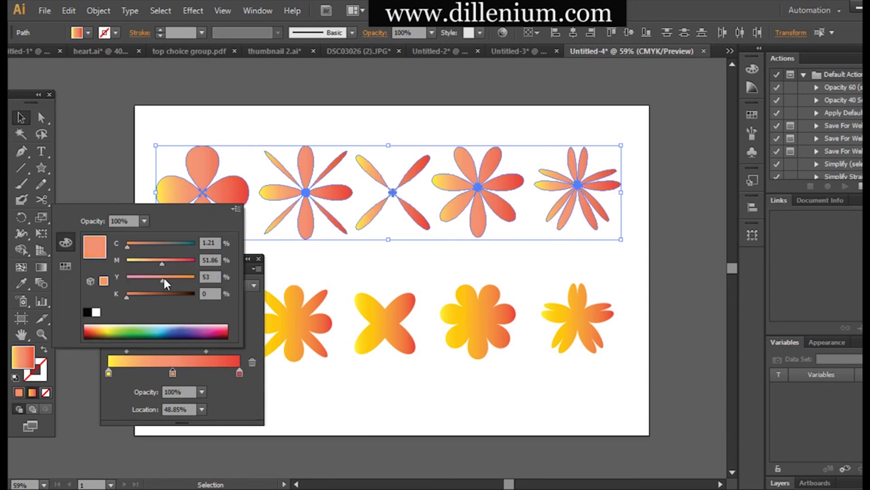
{"action": "left_click", "coordinate": [291, 285]}
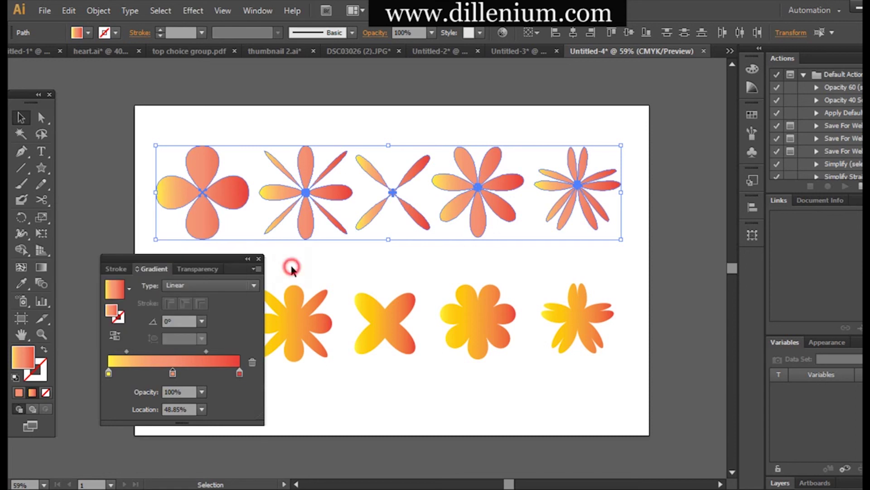
Make the top-row gradient radial, push the midpoints outward and add a colour stop.
{"action": "left_click", "coordinate": [211, 286]}
{"action": "left_click", "coordinate": [196, 313]}
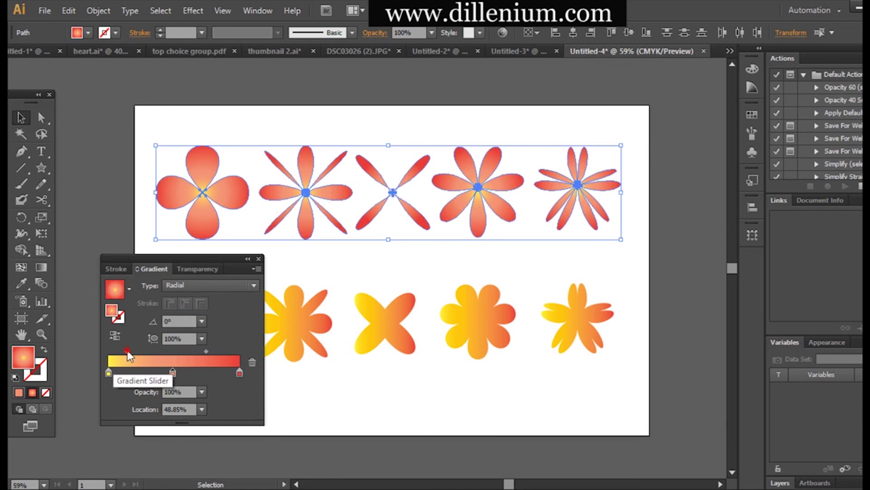
{"action": "left_click_drag", "start_coordinate": [127, 352], "coordinate": [143, 351]}
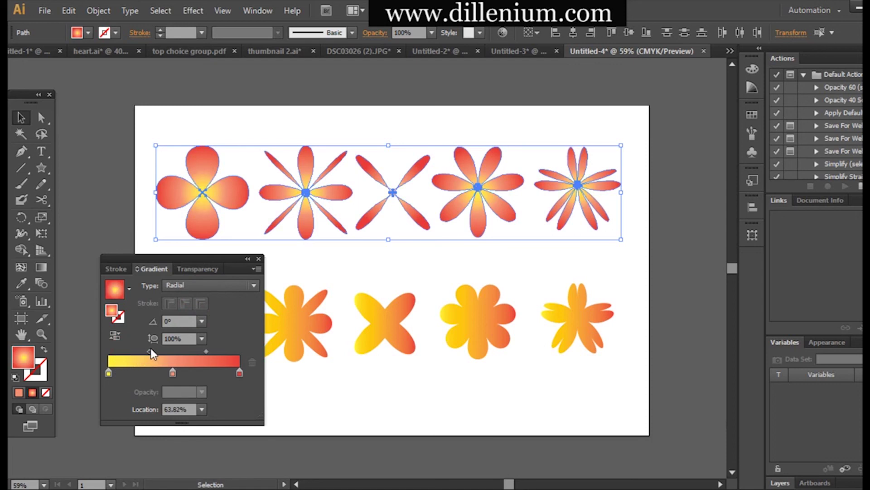
{"action": "left_click_drag", "start_coordinate": [150, 349], "coordinate": [165, 349]}
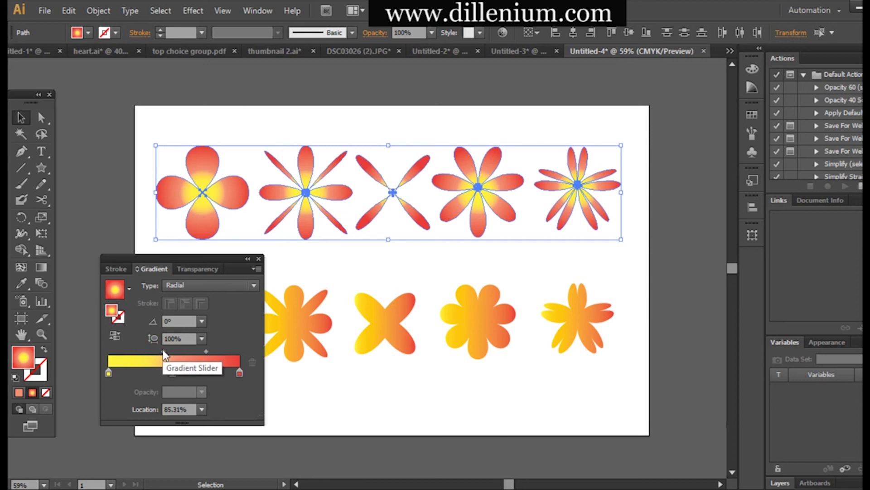
{"action": "left_click", "coordinate": [172, 360]}
{"action": "left_click_drag", "start_coordinate": [151, 352], "coordinate": [157, 353]}
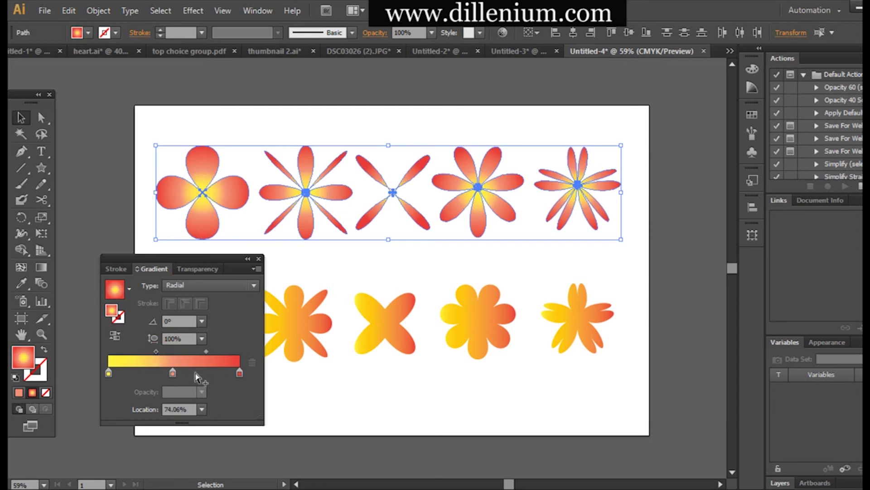
Shift the end stop colour from red toward orange, then deselect the top row.
{"action": "left_click", "coordinate": [175, 373]}
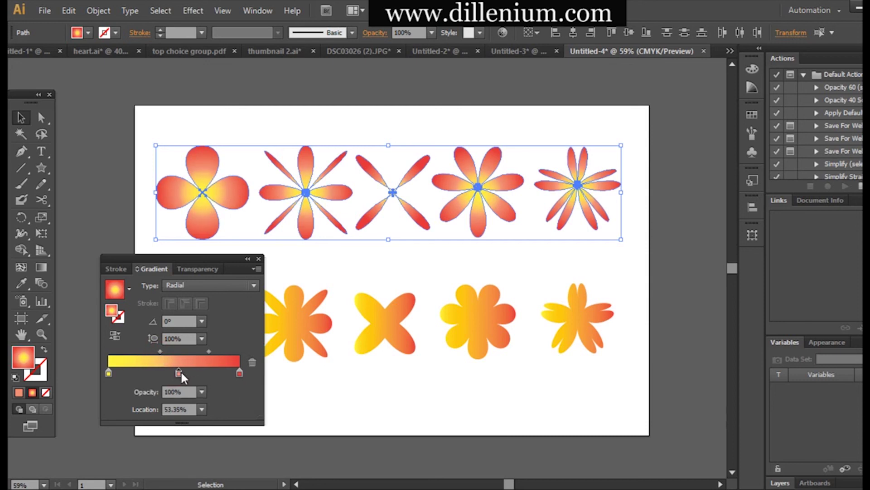
{"action": "double_click", "coordinate": [240, 373]}
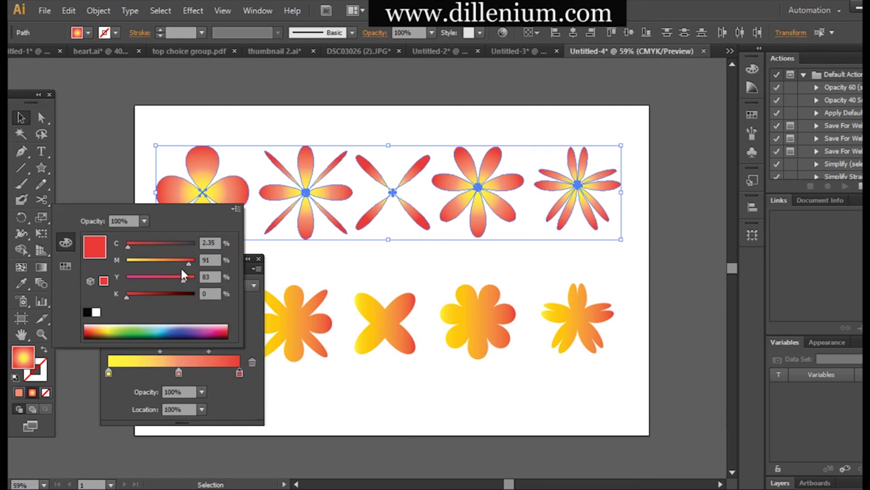
{"action": "left_click_drag", "start_coordinate": [187, 267], "coordinate": [169, 266]}
{"action": "left_click", "coordinate": [320, 262]}
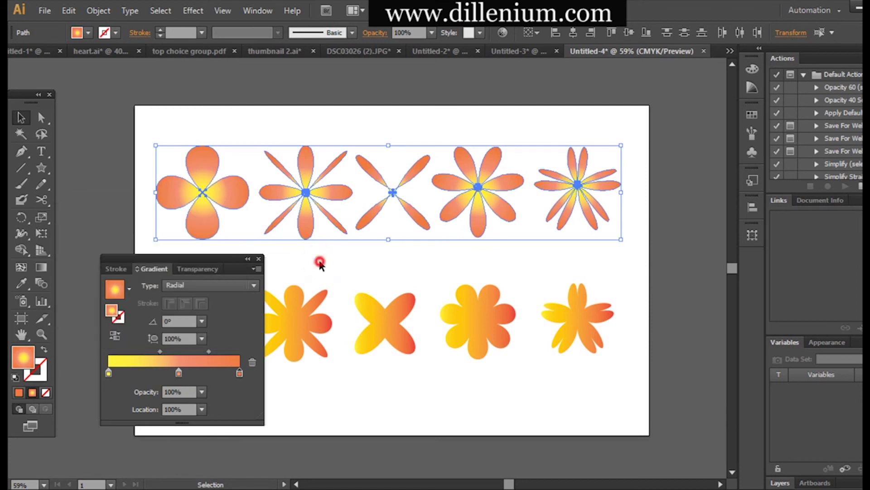
{"action": "left_click", "coordinate": [320, 263]}
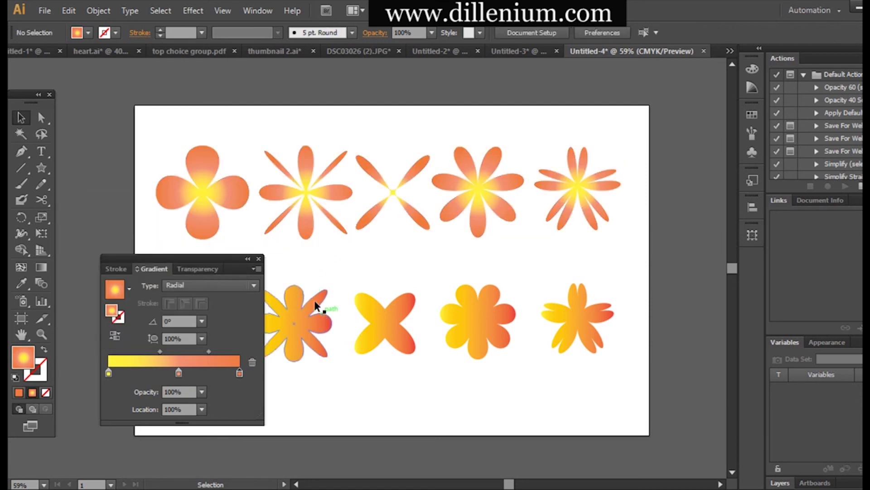
Move the Gradient panel aside, select the bottom row, and make its gradient radial.
{"action": "mouse_move", "coordinate": [229, 258]}
{"action": "left_mouse_down"}
{"action": "mouse_move", "coordinate": [229, 192]}
{"action": "mouse_move", "coordinate": [275, 109]}
{"action": "left_mouse_up"}
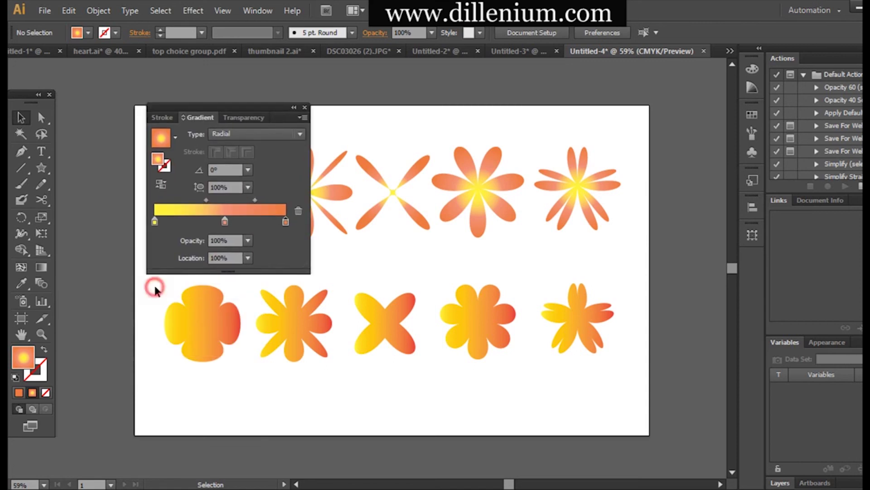
{"action": "mouse_move", "coordinate": [155, 290]}
{"action": "left_mouse_down"}
{"action": "mouse_move", "coordinate": [576, 375]}
{"action": "mouse_move", "coordinate": [632, 370]}
{"action": "left_mouse_up"}
{"action": "left_click", "coordinate": [257, 134]}
{"action": "left_click", "coordinate": [239, 162]}
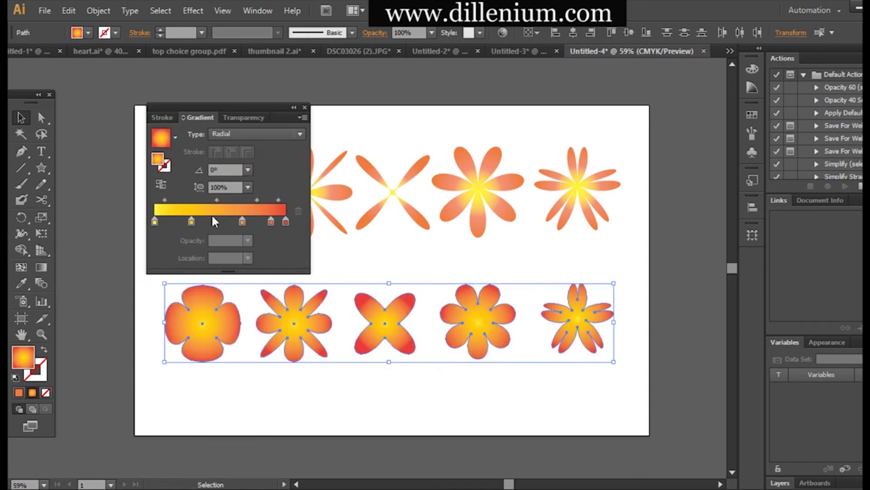
Turn the second stop pink and the fourth orange, and delete the red end stop.
{"action": "double_click", "coordinate": [191, 219]}
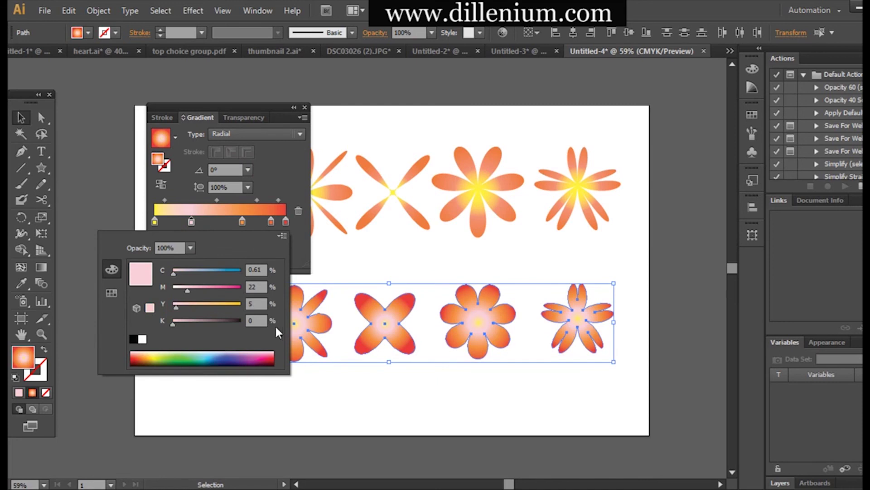
{"action": "double_click", "coordinate": [271, 220]}
{"action": "left_click", "coordinate": [200, 289]}
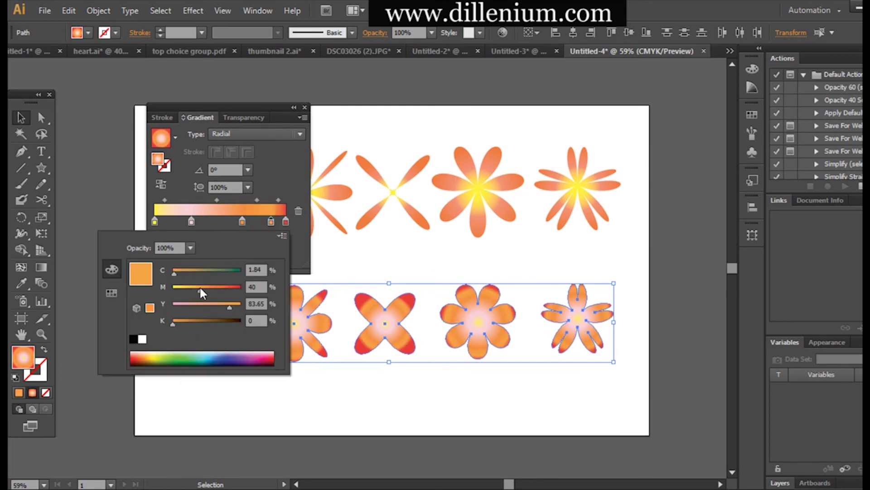
{"action": "left_click", "coordinate": [286, 221]}
{"action": "left_click_drag", "start_coordinate": [284, 221], "coordinate": [279, 286]}
{"action": "left_click", "coordinate": [245, 411]}
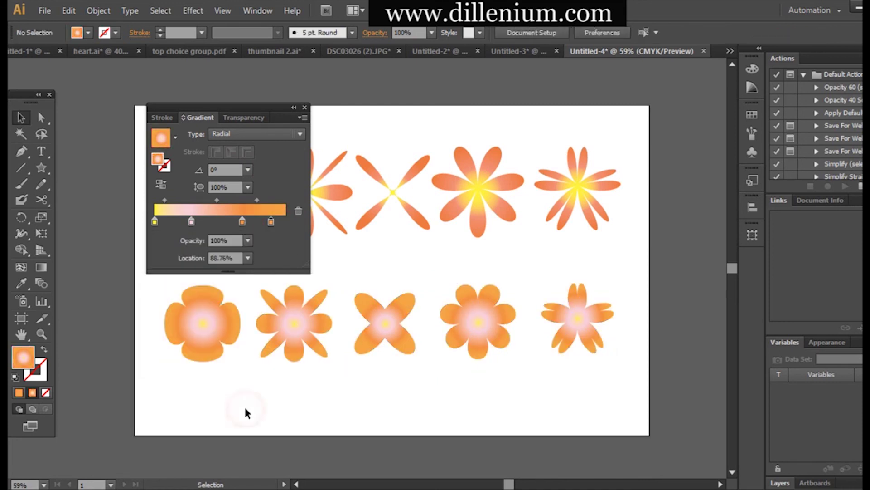
Lighten and fine-tune the pink centre stop on the bottom-row gradient.
{"action": "double_click", "coordinate": [192, 220]}
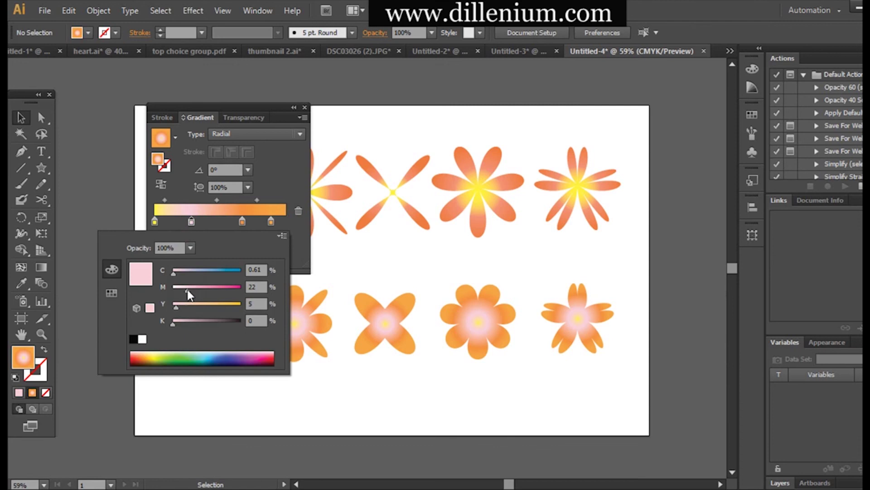
{"action": "mouse_move", "coordinate": [190, 288]}
{"action": "left_mouse_down"}
{"action": "mouse_move", "coordinate": [176, 288]}
{"action": "mouse_move", "coordinate": [186, 292]}
{"action": "left_mouse_up"}
{"action": "left_click", "coordinate": [383, 377]}
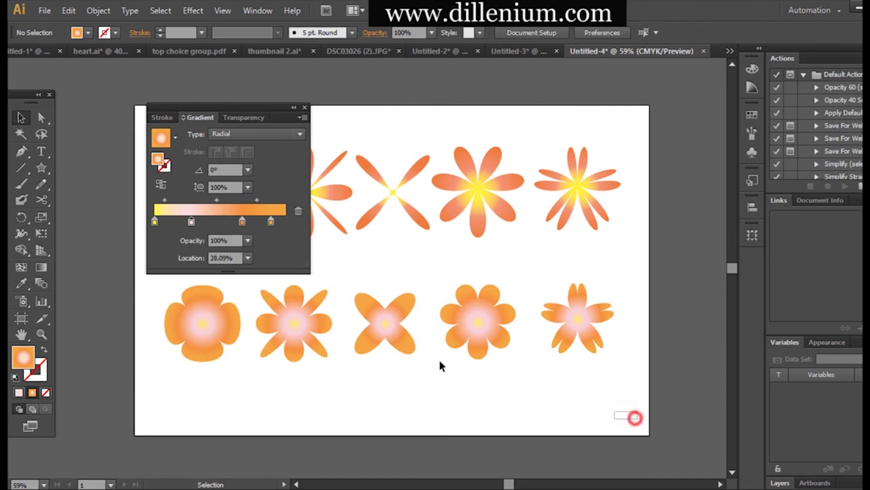
{"action": "left_click", "coordinate": [384, 321]}
{"action": "double_click", "coordinate": [191, 221]}
{"action": "left_click_drag", "start_coordinate": [178, 289], "coordinate": [189, 296]}
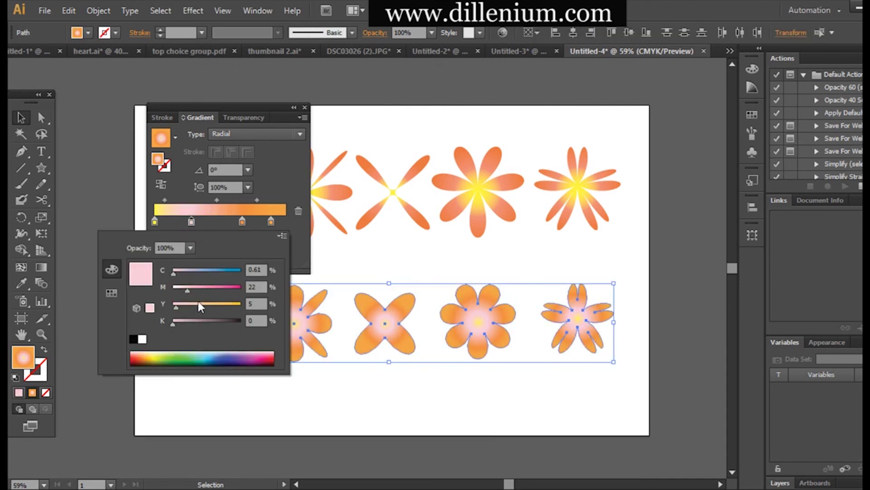
{"action": "left_click", "coordinate": [219, 199]}
Move the gradient midpoint toward the centre, close the Gradient panel, and select all ten flowers.
{"action": "mouse_move", "coordinate": [218, 200]}
{"action": "left_mouse_down"}
{"action": "mouse_move", "coordinate": [230, 221]}
{"action": "mouse_move", "coordinate": [253, 222]}
{"action": "left_mouse_up"}
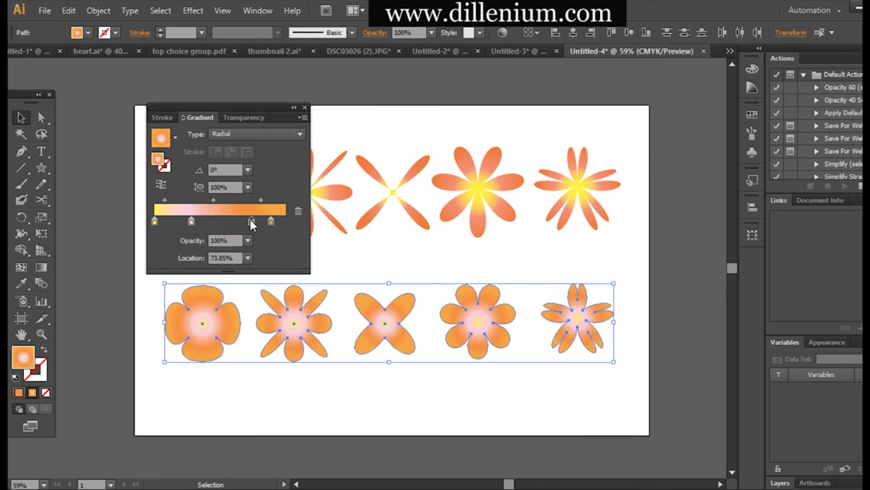
{"action": "left_click", "coordinate": [272, 382]}
{"action": "left_click", "coordinate": [303, 107]}
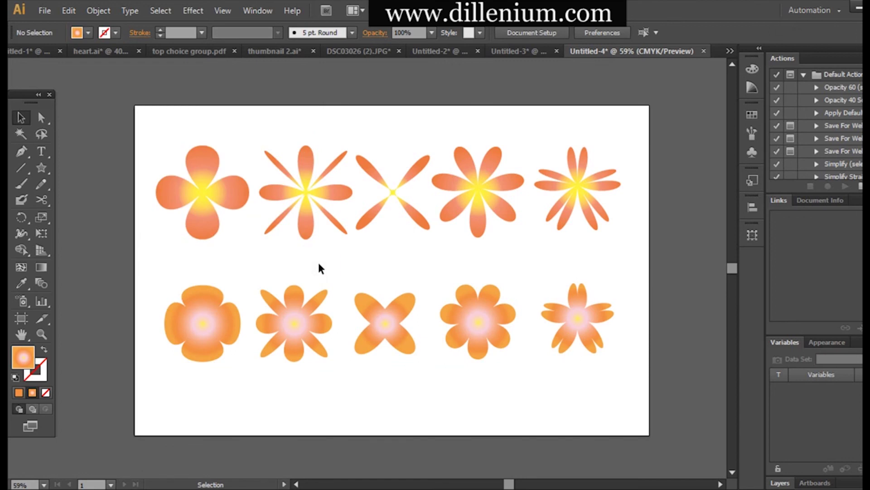
{"action": "left_click", "coordinate": [316, 276]}
{"action": "left_click_drag", "start_coordinate": [154, 141], "coordinate": [614, 362]}
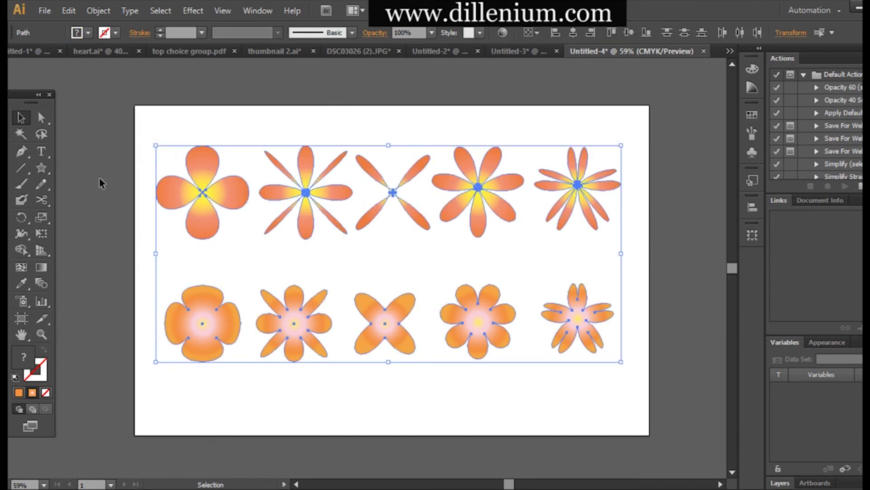